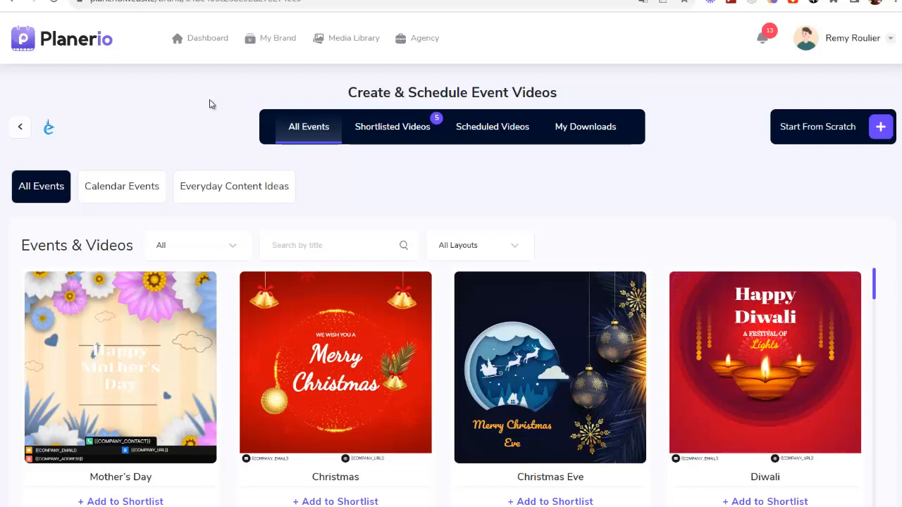
Step: Browse the event video templates listed for all events
scroll(365, 265, "down", 2)
scroll(99, 266, "up", 2)
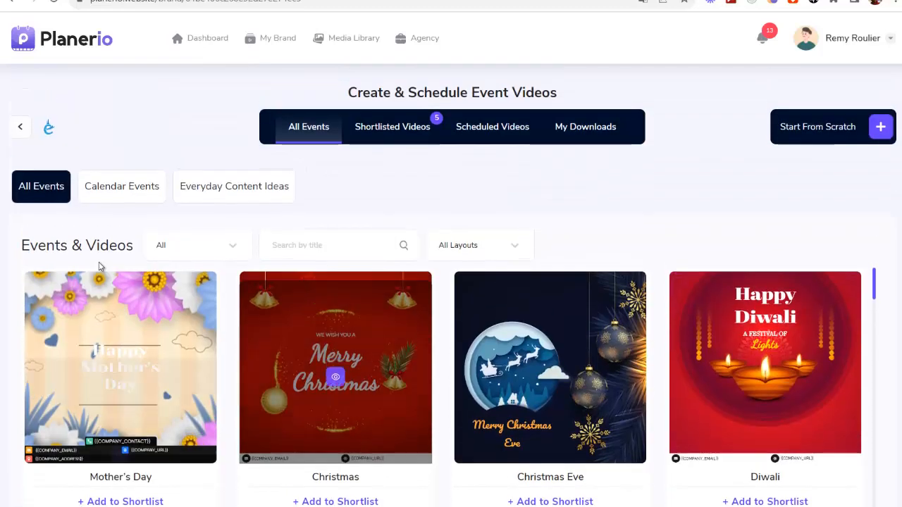
scroll(504, 293, "down", 15)
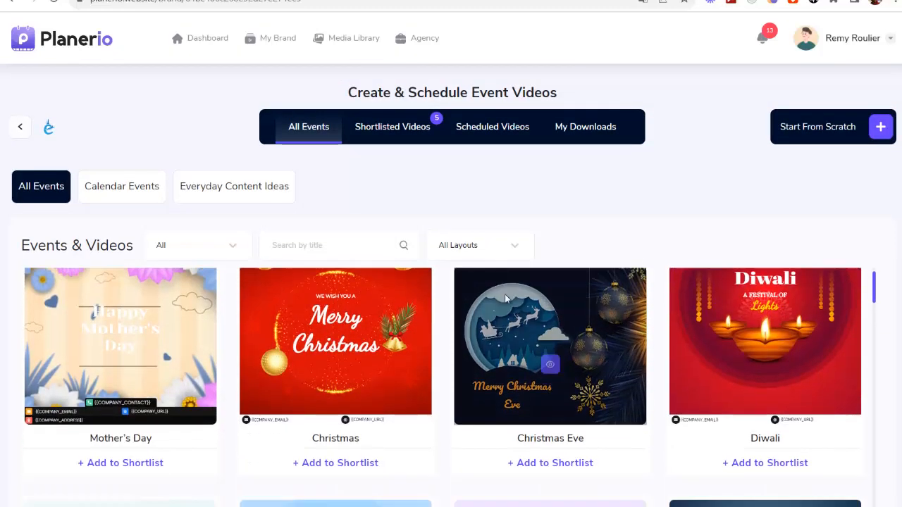
scroll(548, 364, "down", 10)
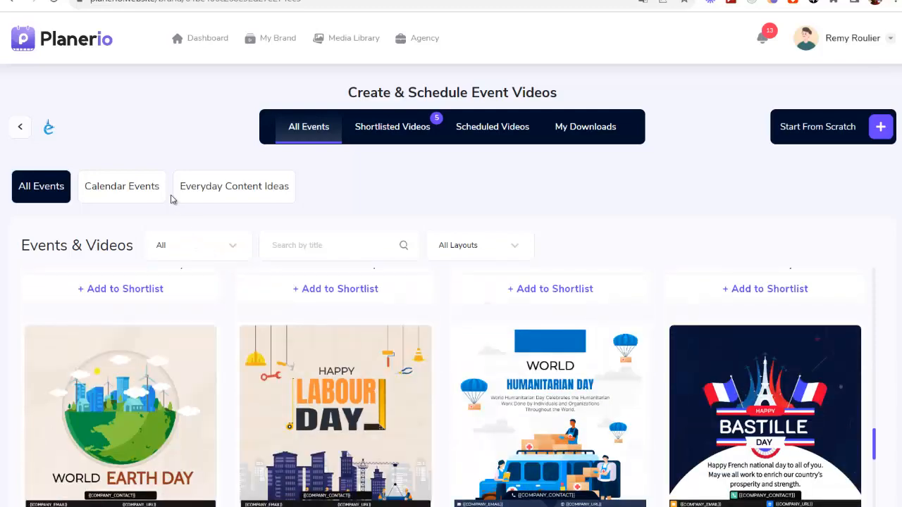
Step: Show the calendar events for July 2023 and look at the Bastille Day video template
left_click(120, 190)
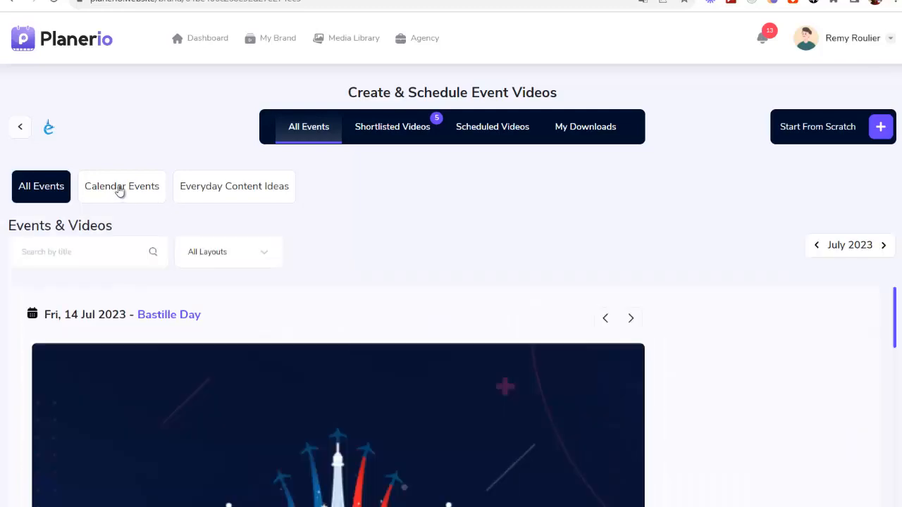
scroll(43, 371, "up", 2)
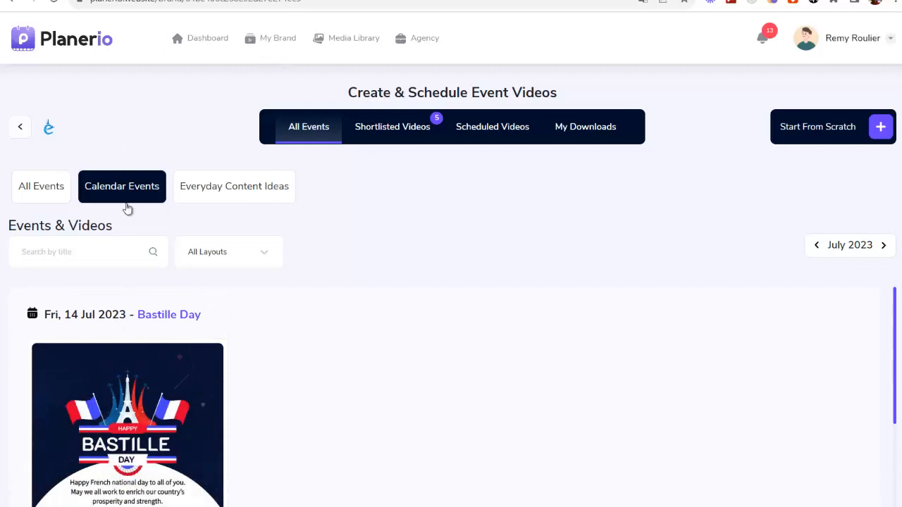
mouse_move(147, 440)
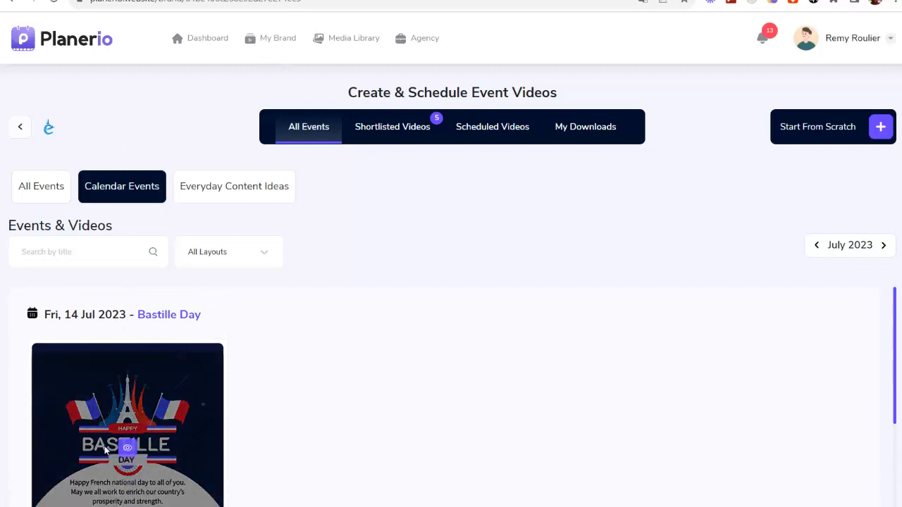
Step: Browse the first page of everyday content ideas through to its last templates
left_click(225, 192)
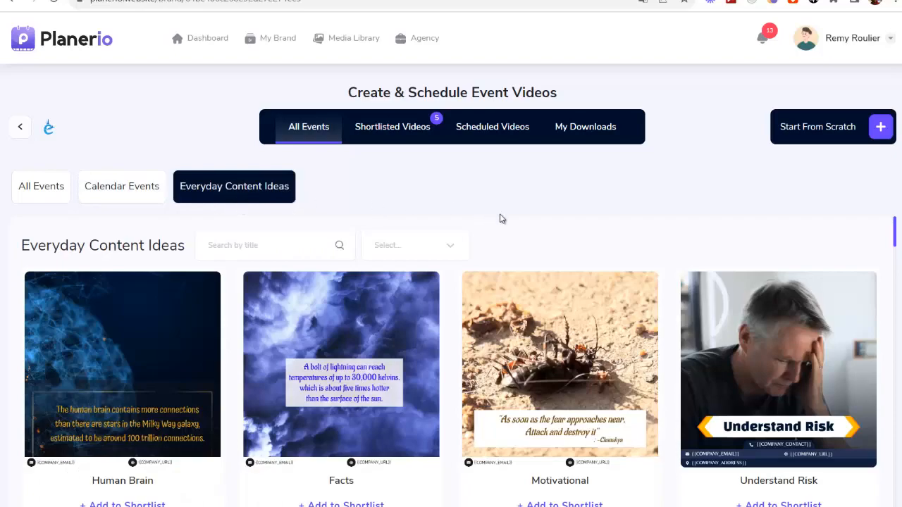
scroll(499, 218, "down", 12)
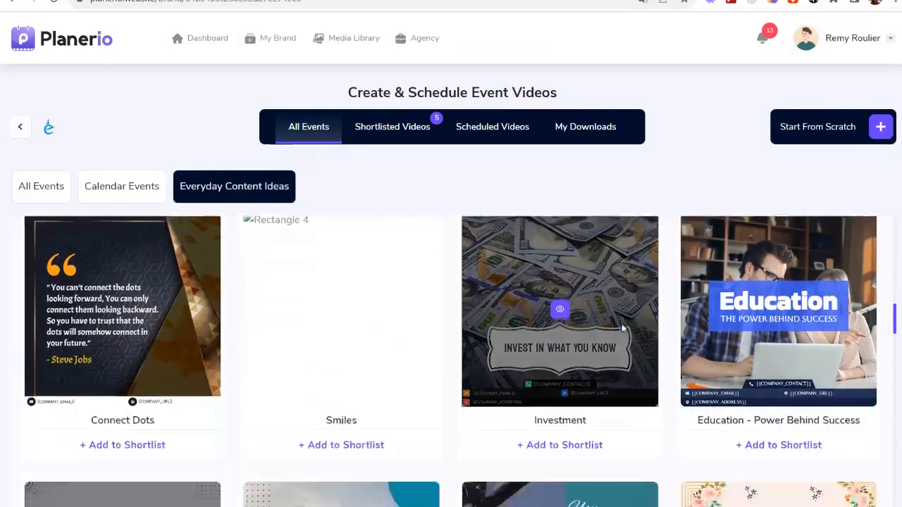
scroll(599, 324, "down", 15)
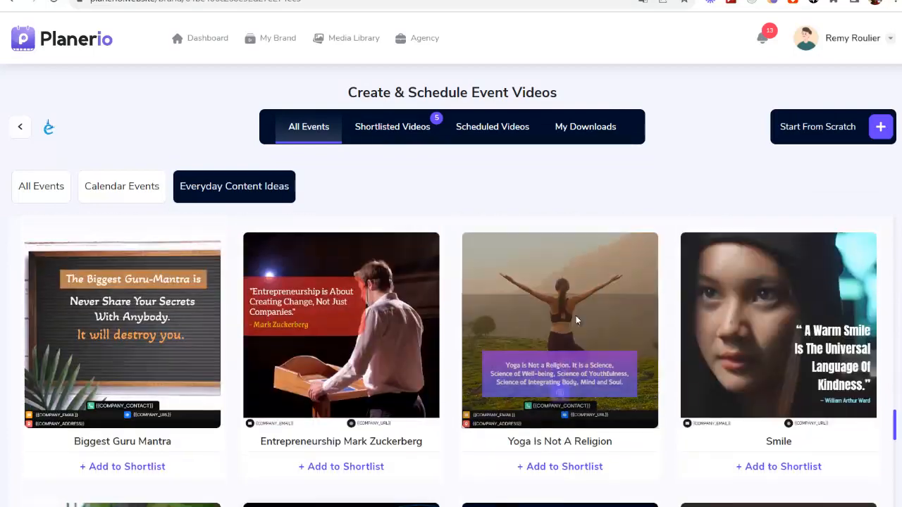
scroll(535, 307, "down", 12)
scroll(458, 306, "up", 5)
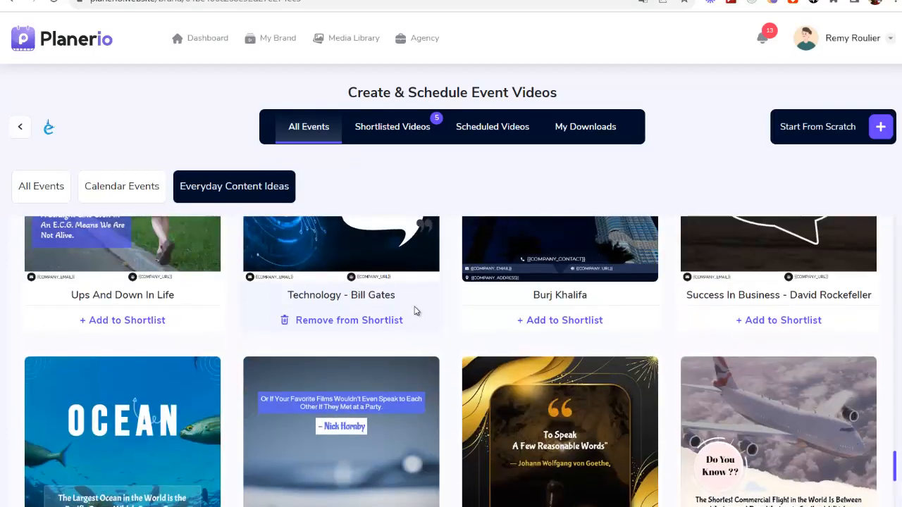
scroll(751, 362, "down", 5)
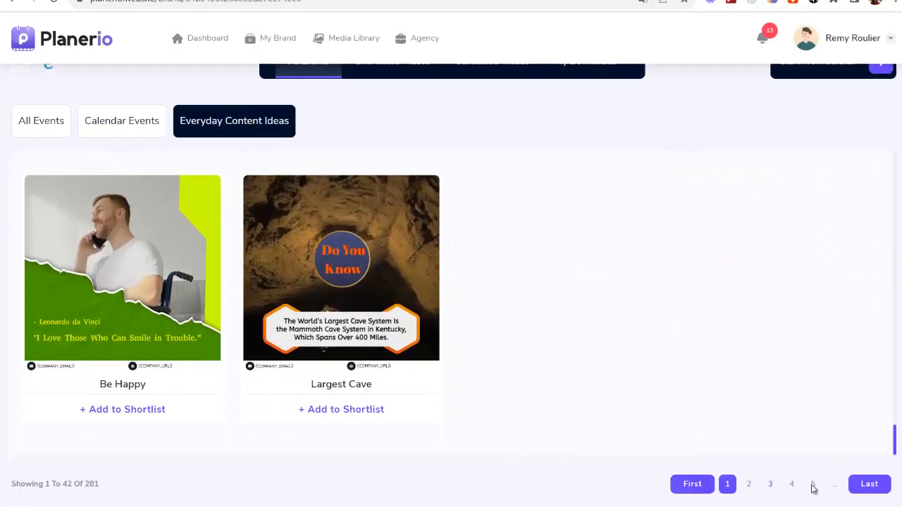
Step: Go to page 5 of the everyday content ideas and look over its templates
left_click(813, 484)
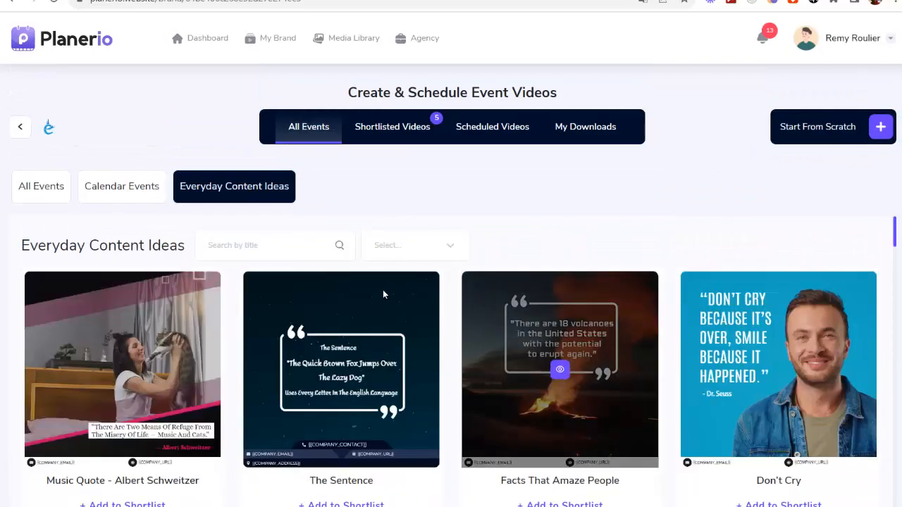
scroll(123, 373, "down", 4)
scroll(126, 375, "up", 4)
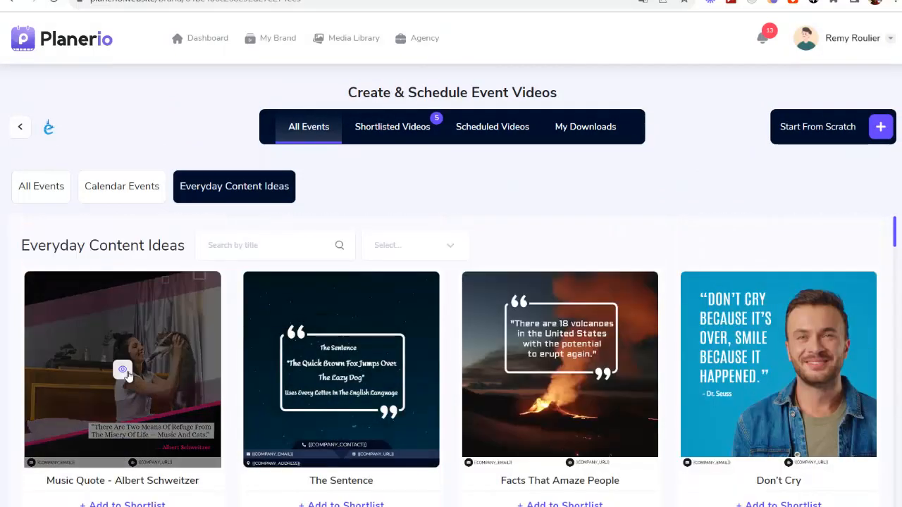
Step: Play the preview of the "Music Quote - Albert Schweitzer" video template and close it
left_click(124, 371)
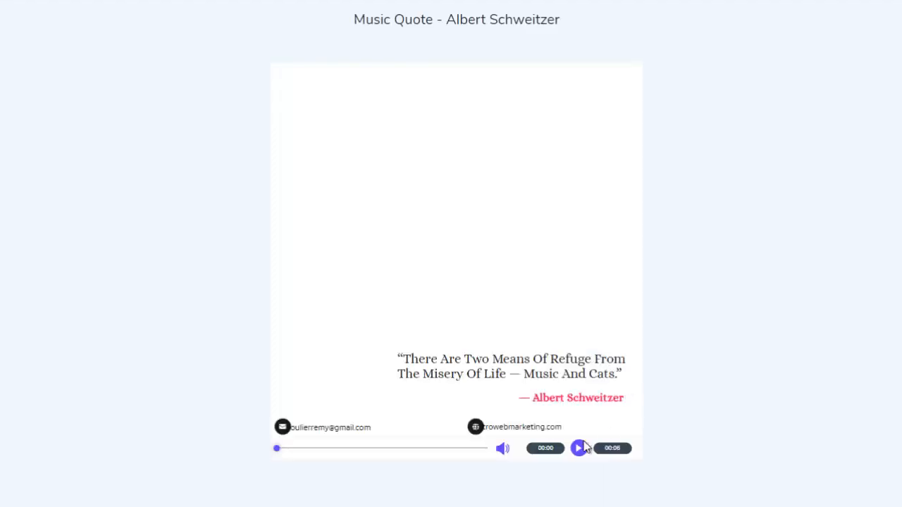
left_click(578, 448)
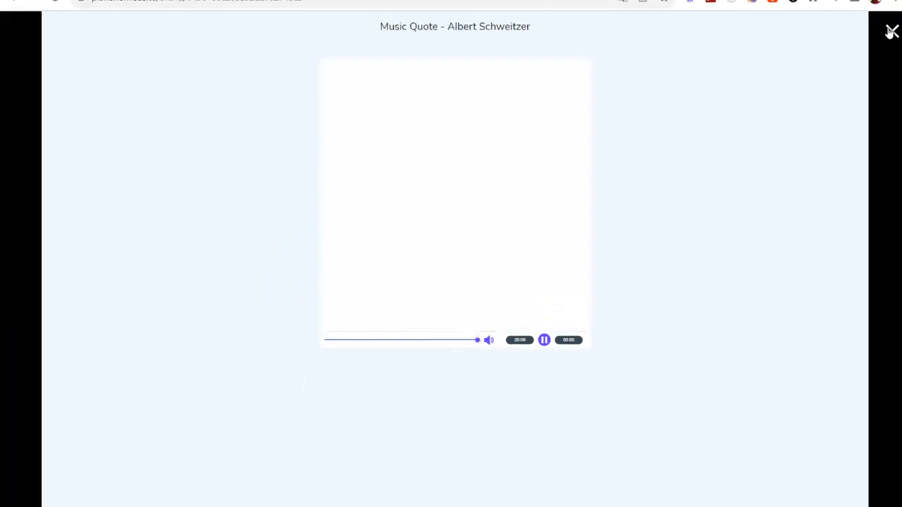
left_click(892, 33)
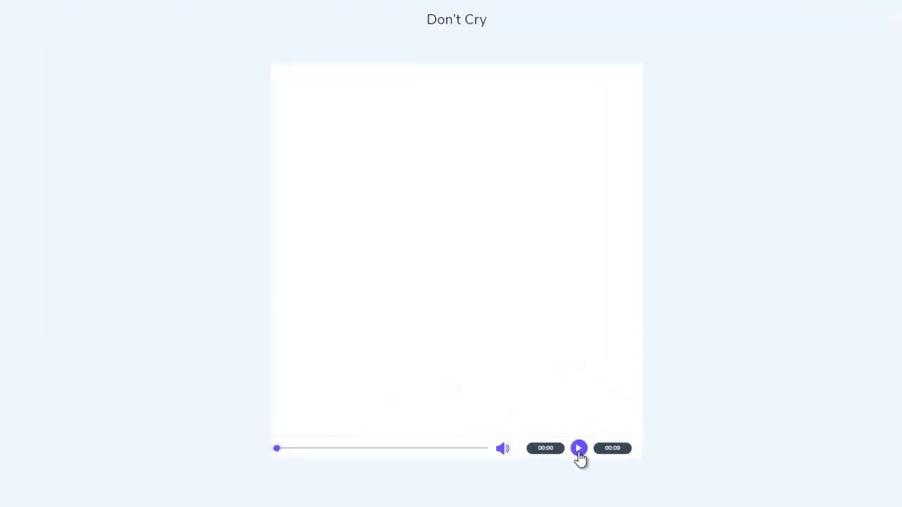
Step: Play the preview of the "Don't Cry" video template and add that template to the shortlist
left_click(579, 451)
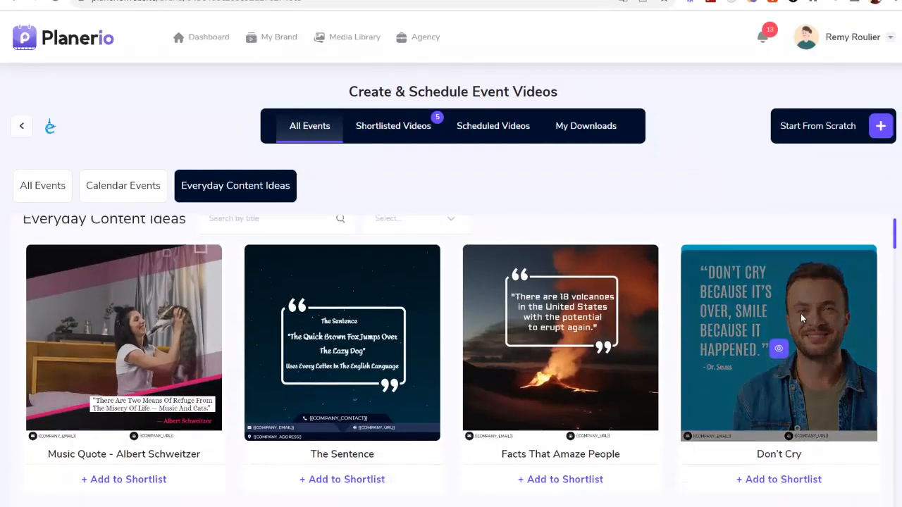
scroll(801, 318, "down", 2)
left_click(784, 378)
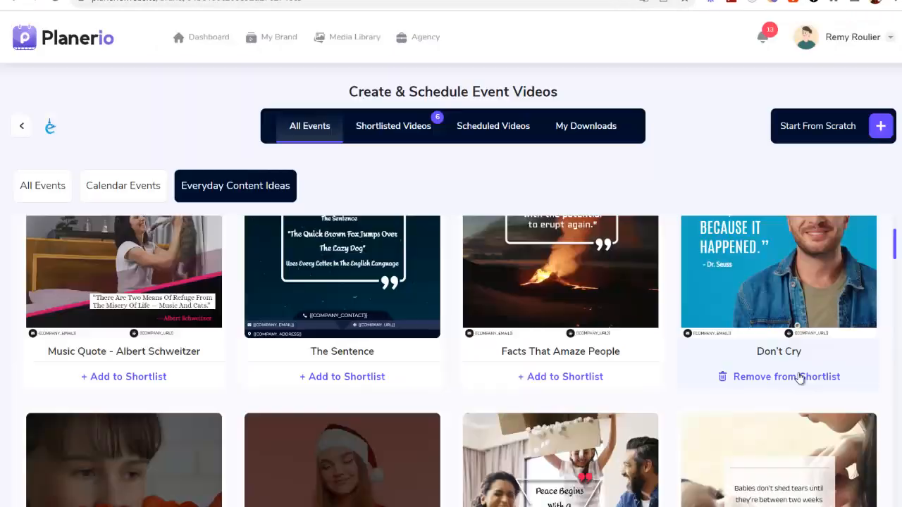
scroll(557, 304, "down", 1)
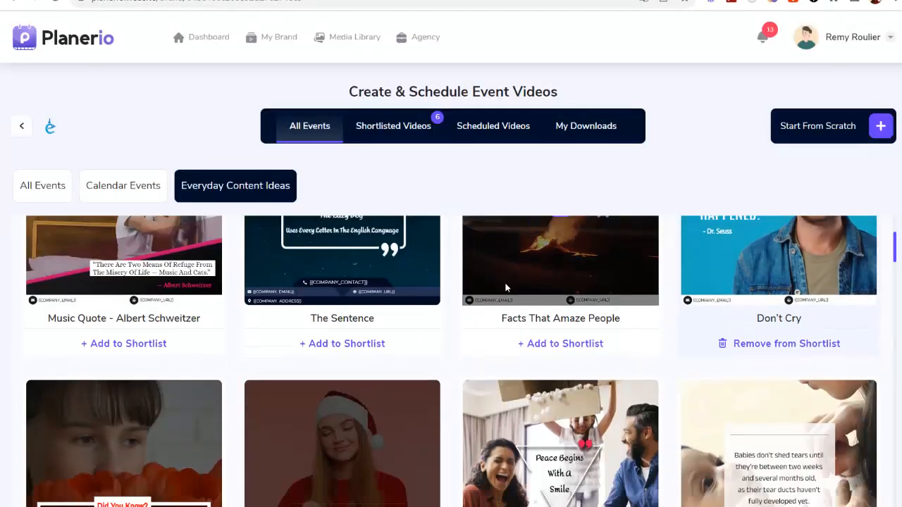
scroll(374, 338, "up", 2)
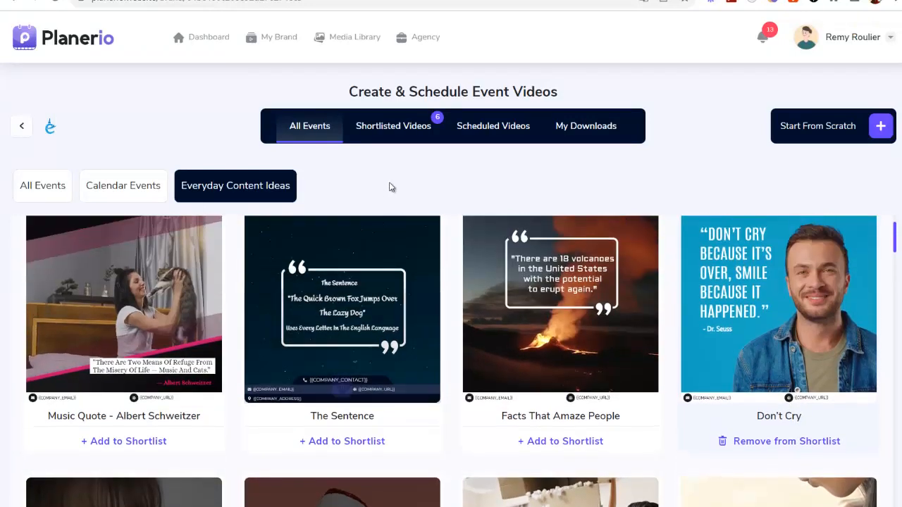
Step: Find the "Don't Cry" video among the shortlisted videos and open it for customization
left_click(386, 126)
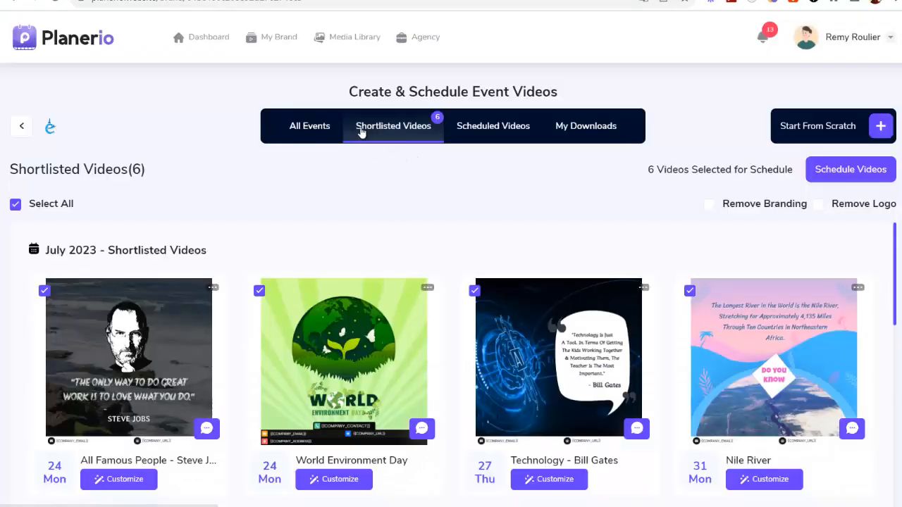
scroll(457, 232, "down", 5)
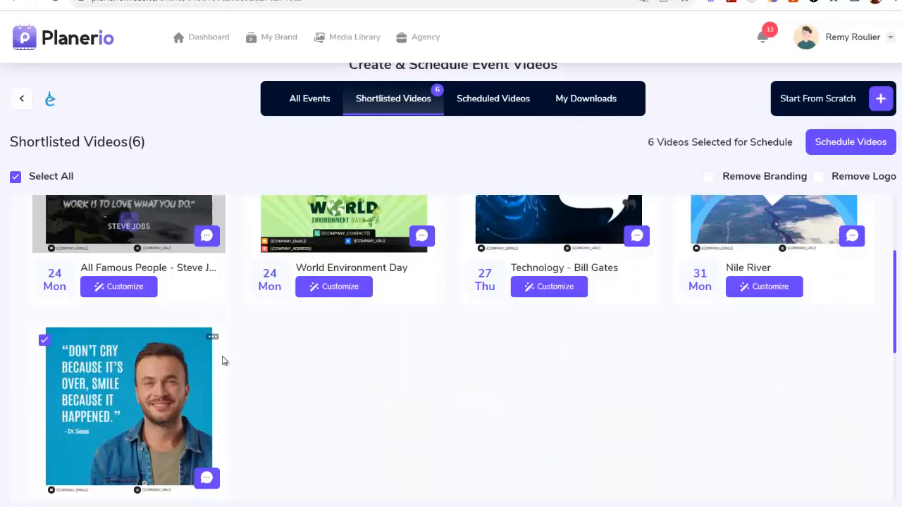
scroll(118, 309, "up", 2)
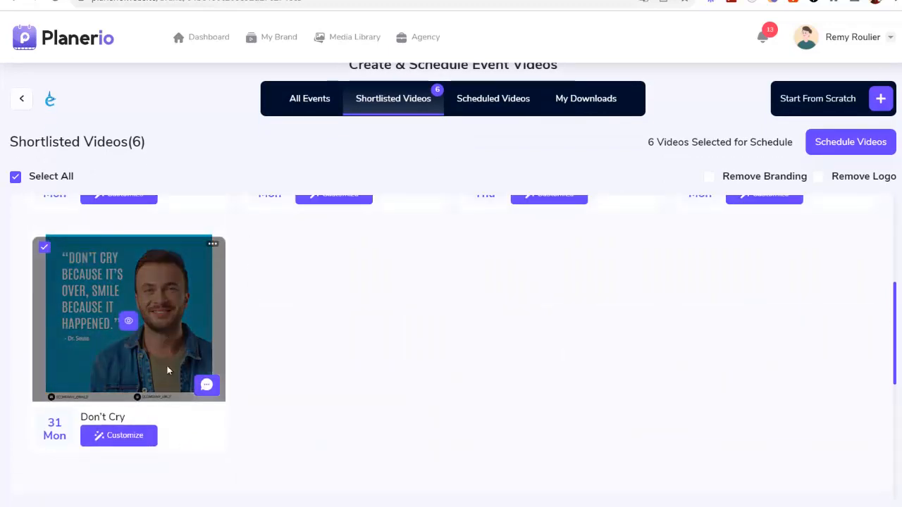
left_click(121, 440)
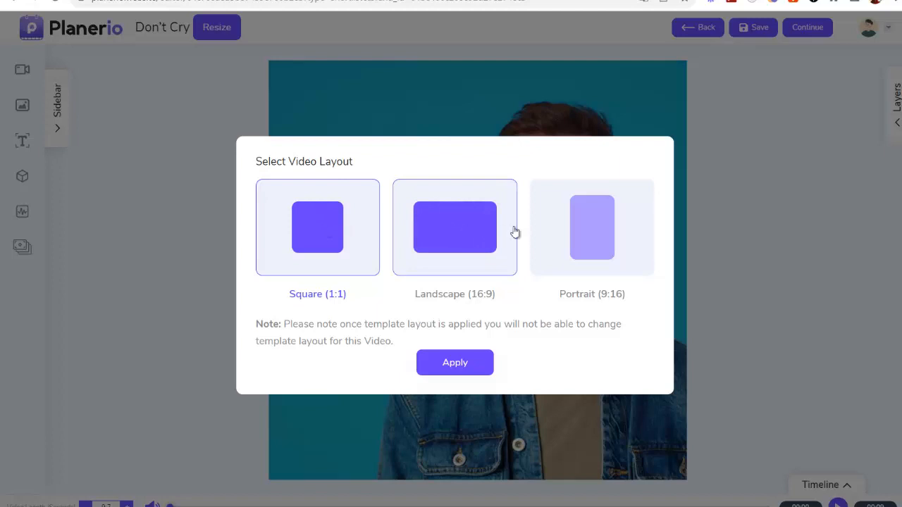
Step: Apply the Landscape (16:9) layout to the "Don't Cry" video and dismiss the translation popup
left_click(467, 235)
left_click(455, 364)
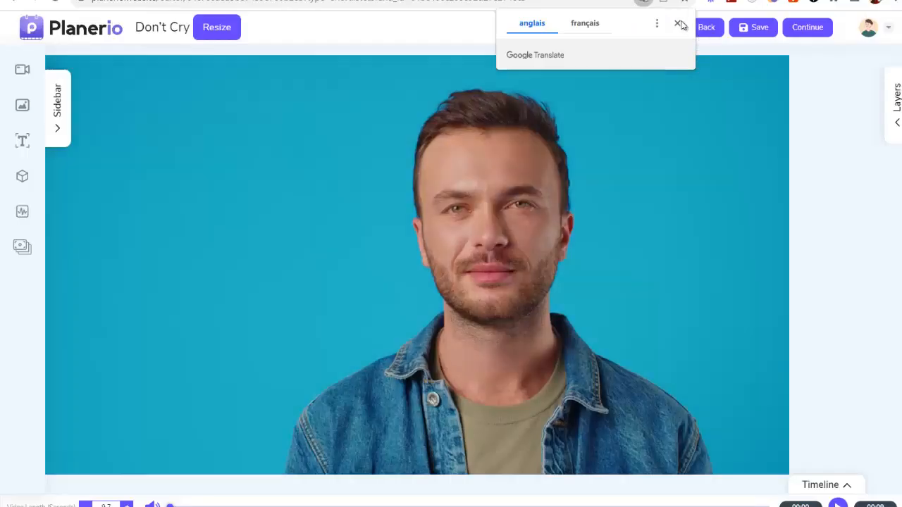
left_click(678, 24)
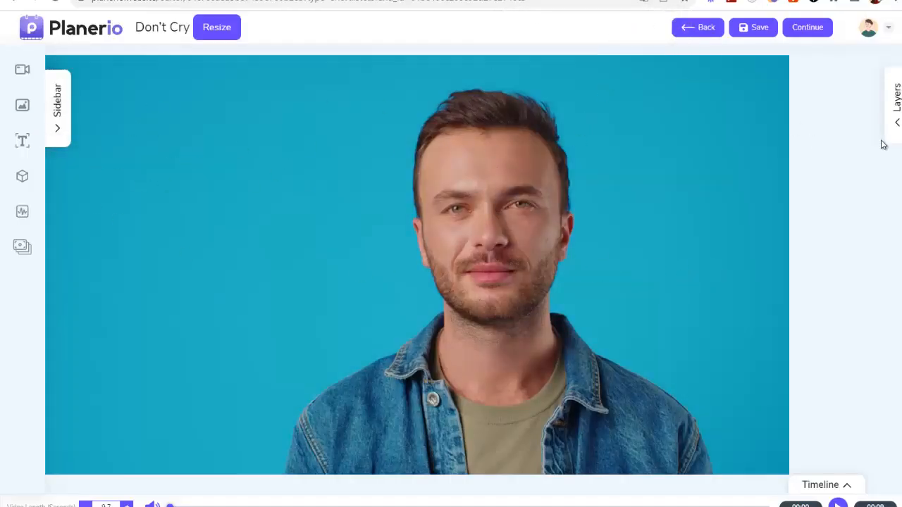
Step: Reveal the layers and timeline of the "Don't Cry" video and look through its audio, video, text and image tracks
left_click(898, 125)
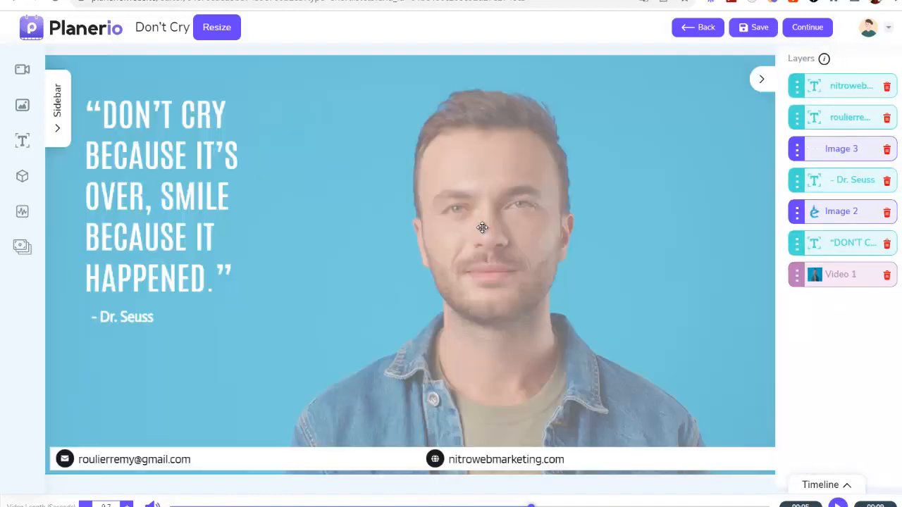
left_click(707, 268)
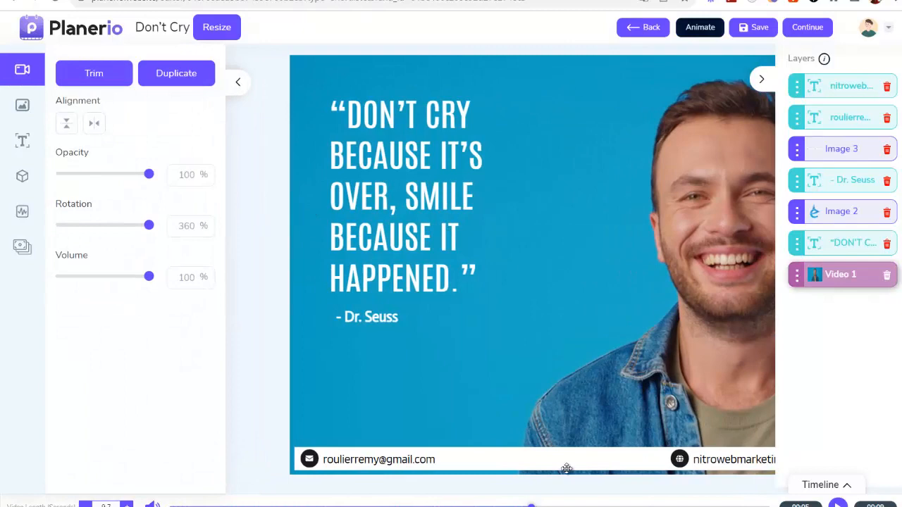
left_click(846, 484)
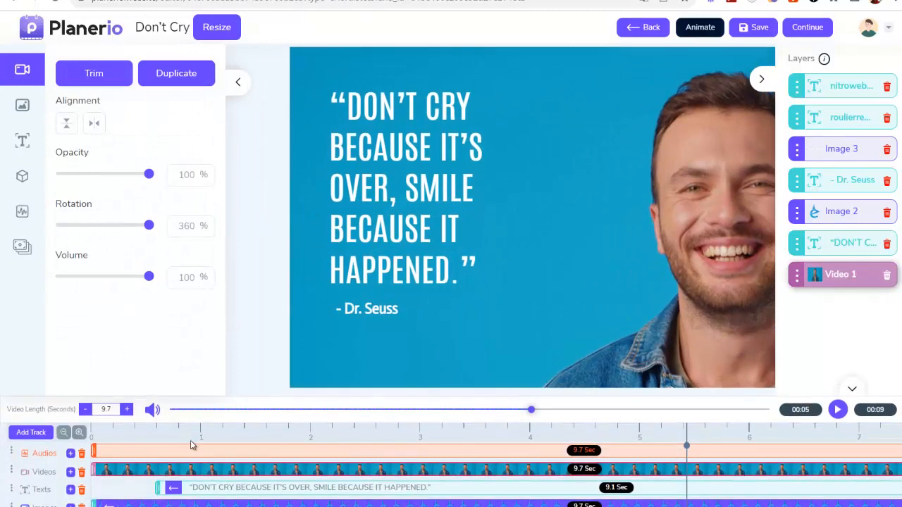
scroll(17, 458, "down", 2)
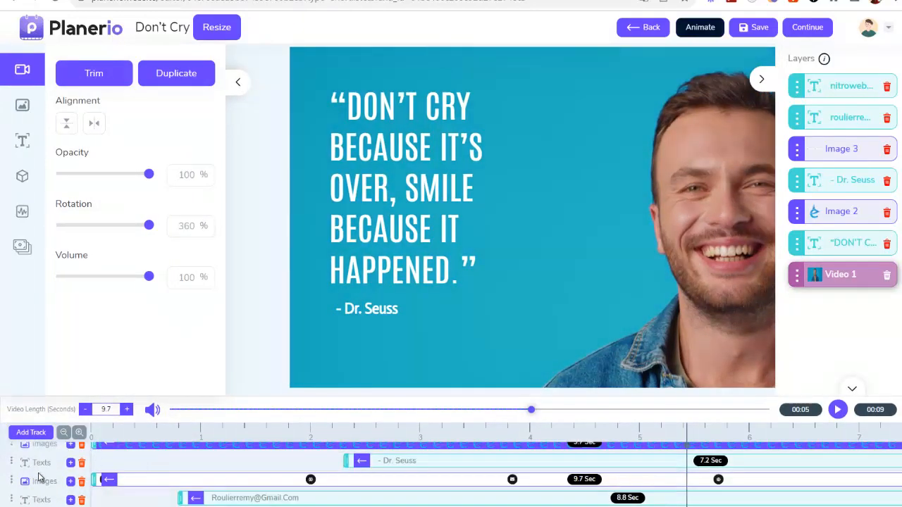
scroll(39, 475, "down", 1)
scroll(84, 484, "up", 3)
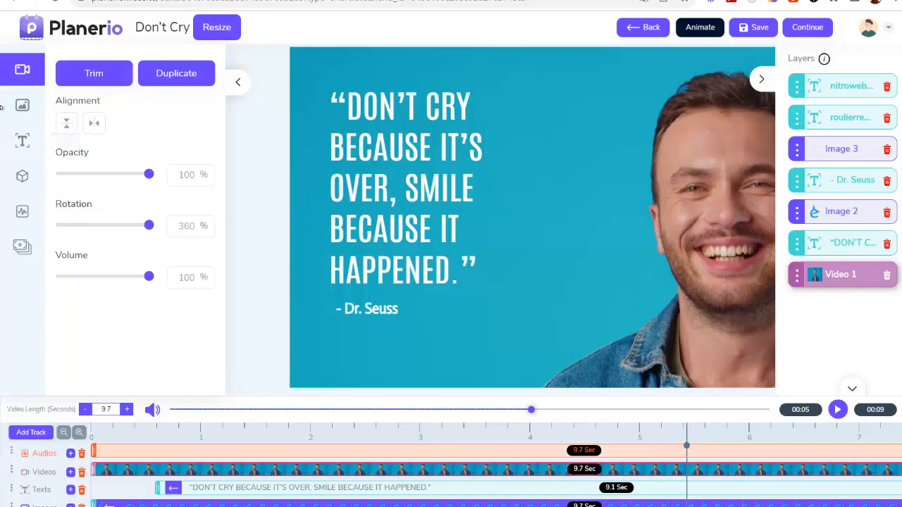
Step: Look through the editor's video, image, text, music and asset libraries, finishing on the image asset categories
left_click(22, 69)
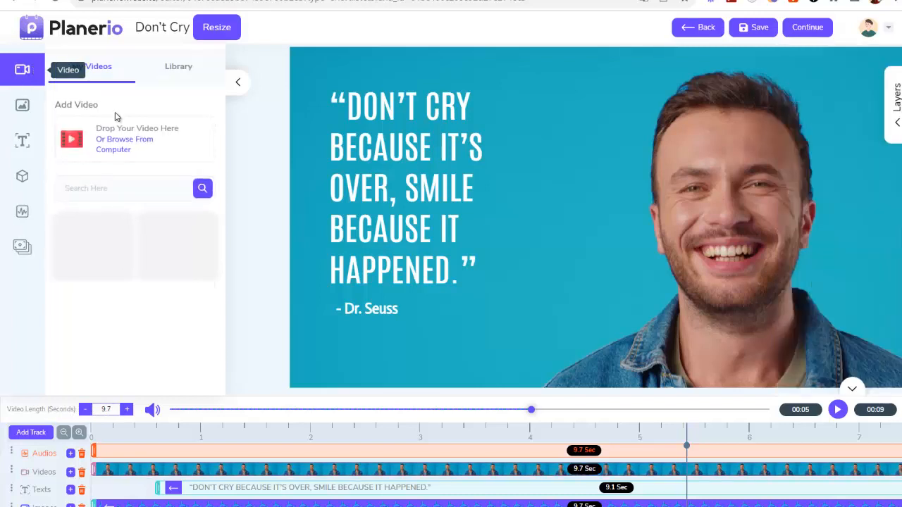
left_click(22, 104)
left_click(22, 140)
left_click(22, 175)
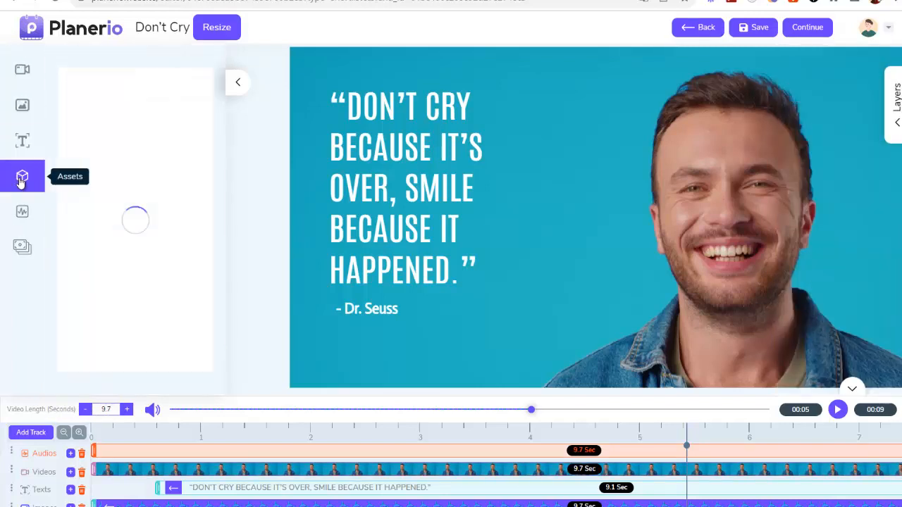
left_click(22, 211)
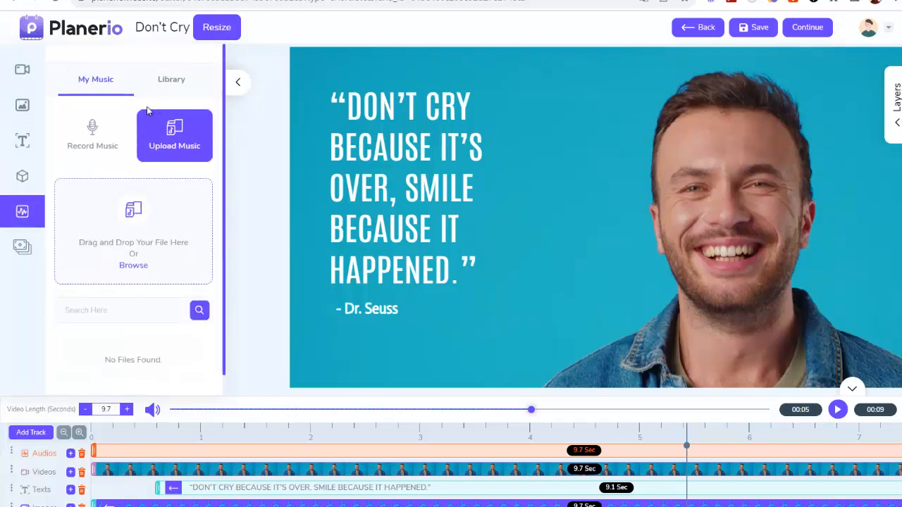
left_click(22, 175)
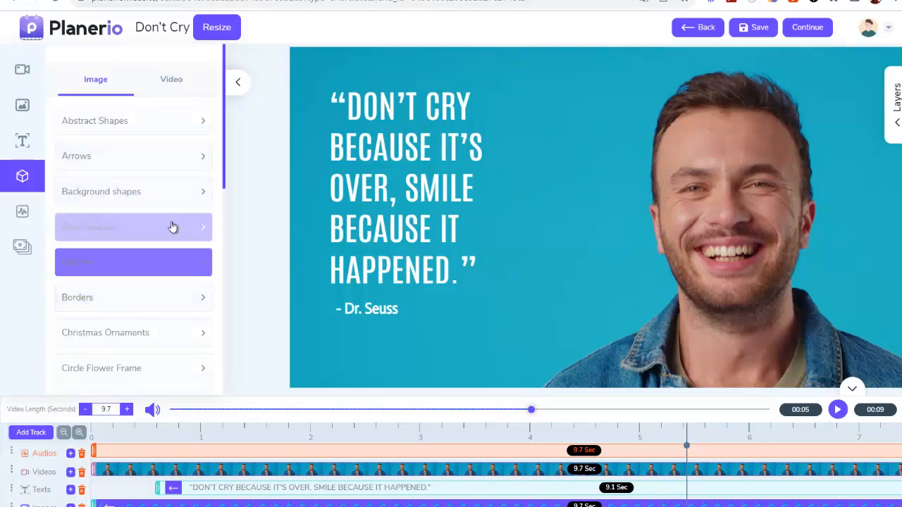
Step: Insert the black double-chevron shape from the Arrows image assets and place it between the quote and the man
left_click(176, 227)
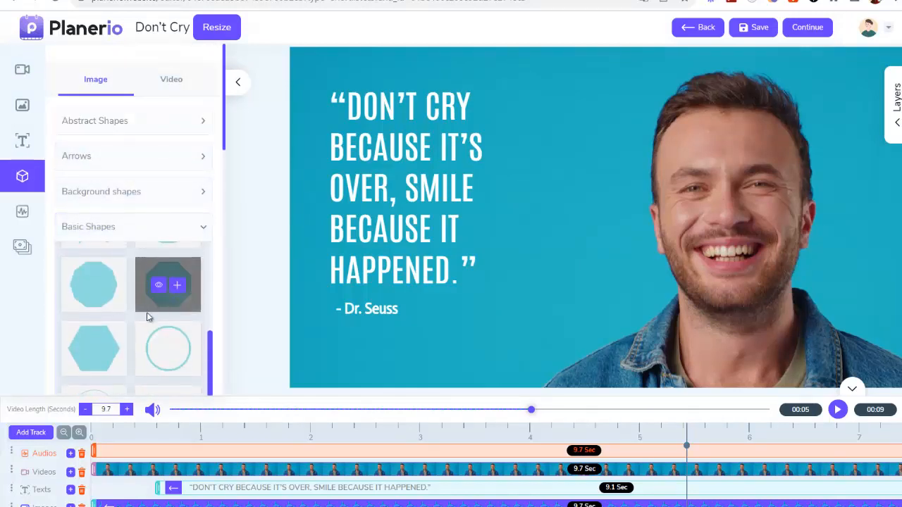
left_click(133, 158)
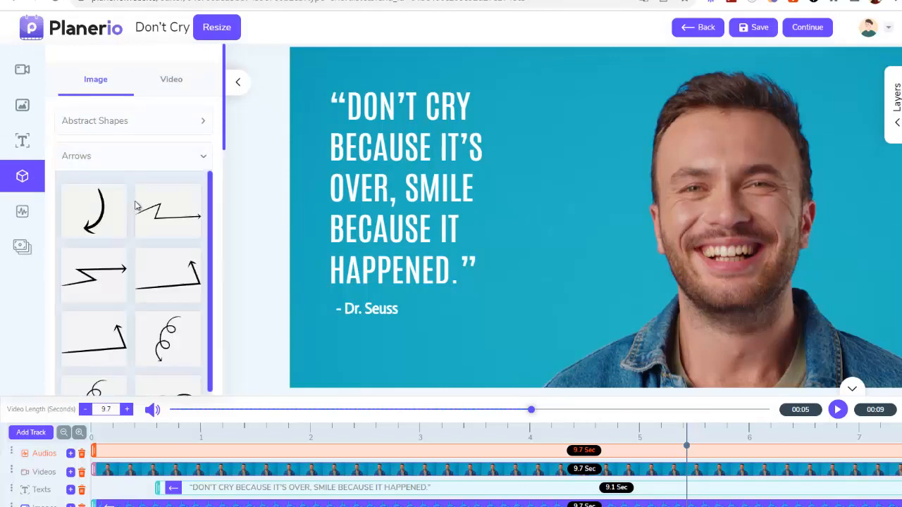
mouse_move(144, 217)
scroll(145, 226, "down", 5)
left_click(141, 305)
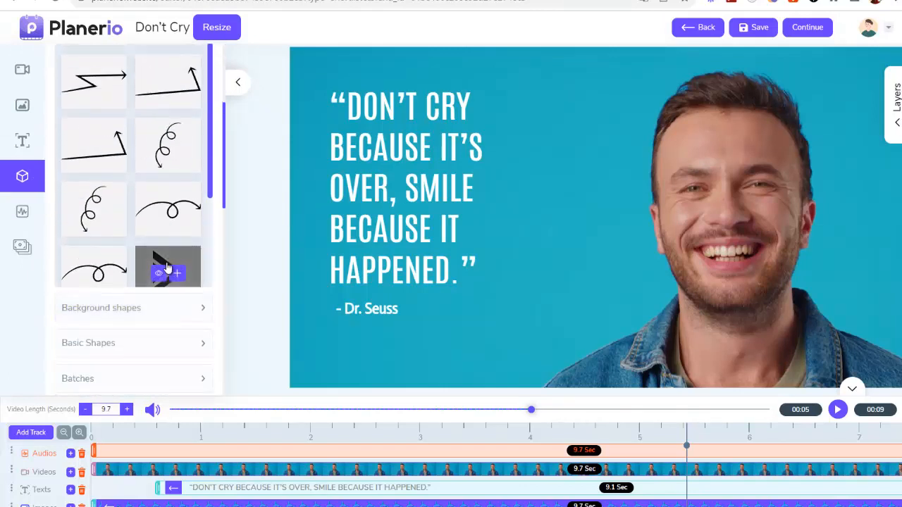
left_click(177, 274)
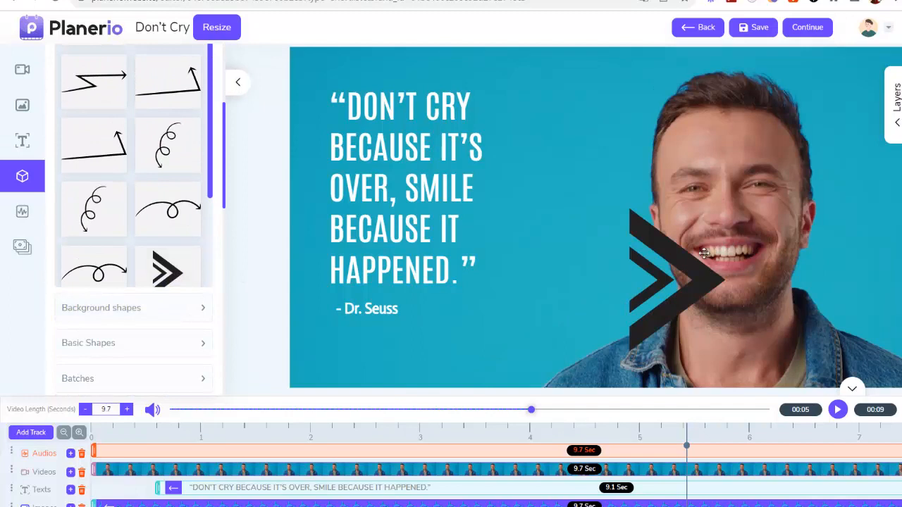
left_click_drag(677, 258, 578, 156)
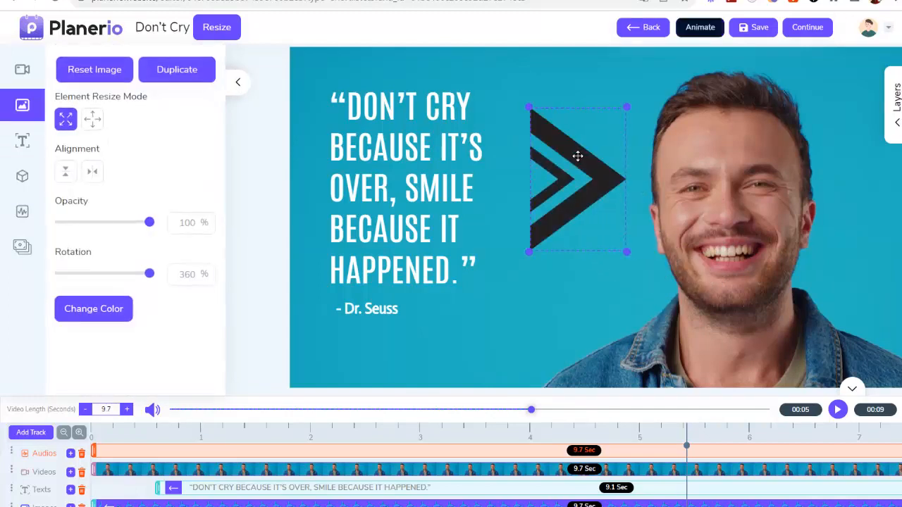
Step: Reveal the layers list, delete the double-chevron arrow image from the canvas and hide the list again
left_click(898, 125)
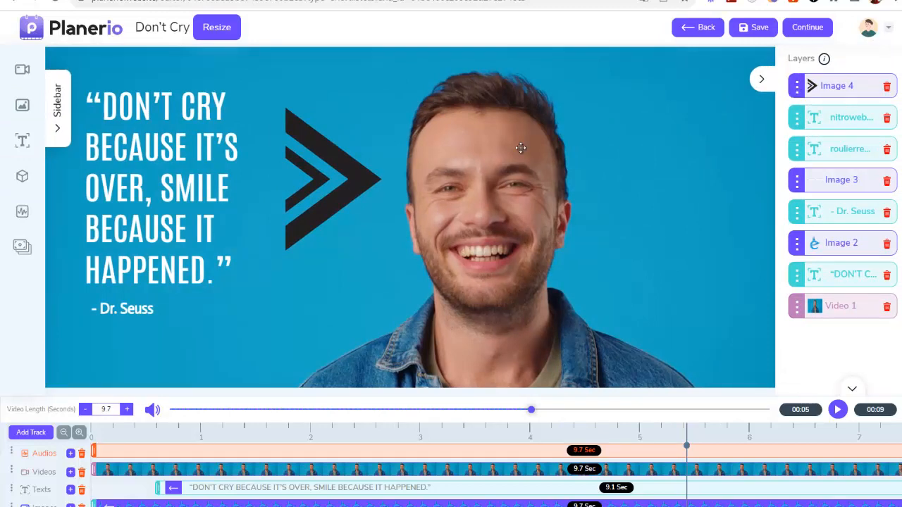
left_click(348, 170)
key("Delete")
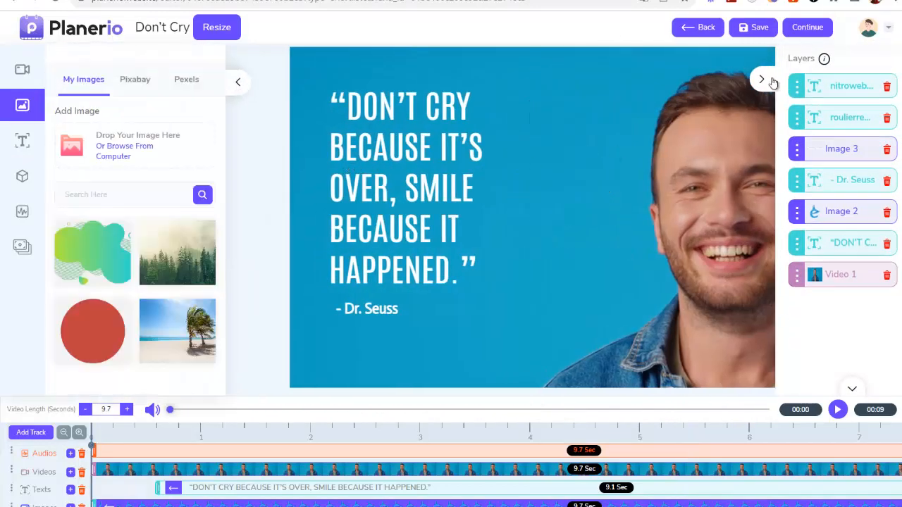
left_click(763, 80)
Step: Replace the wording inside the quotation marks with "NE PLEURE PAS PARCE QUE C'EST TERMINÉ, SOURIS PARCE QUE C'EST ARRIVÉ."
left_click(375, 145)
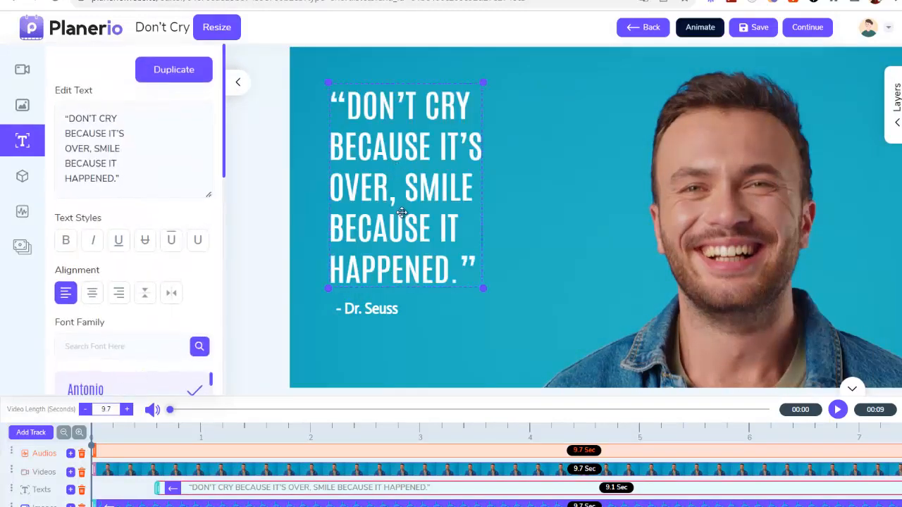
left_click_drag(132, 175, 51, 97)
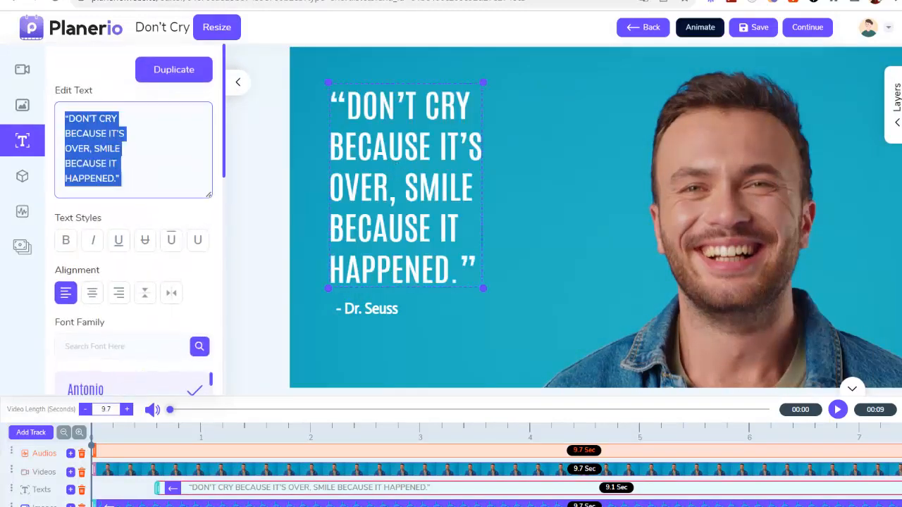
left_click(116, 179)
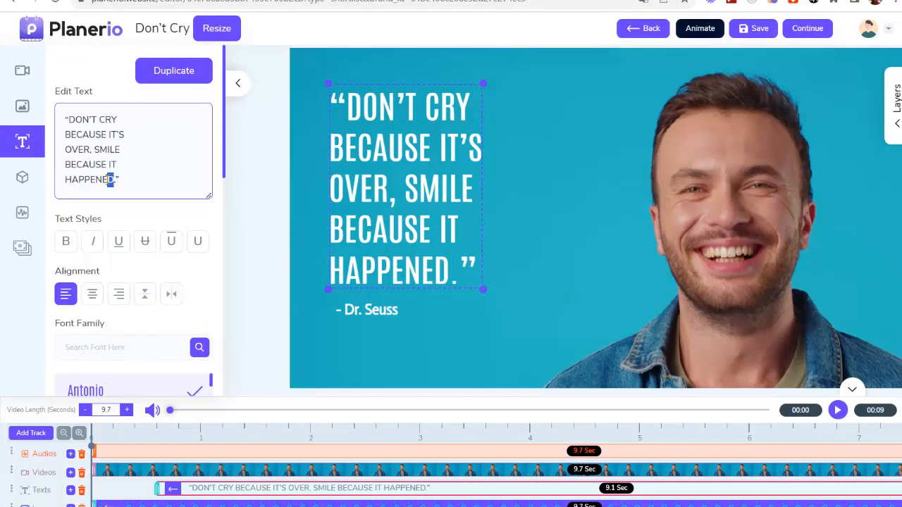
left_click_drag(109, 179, 90, 120)
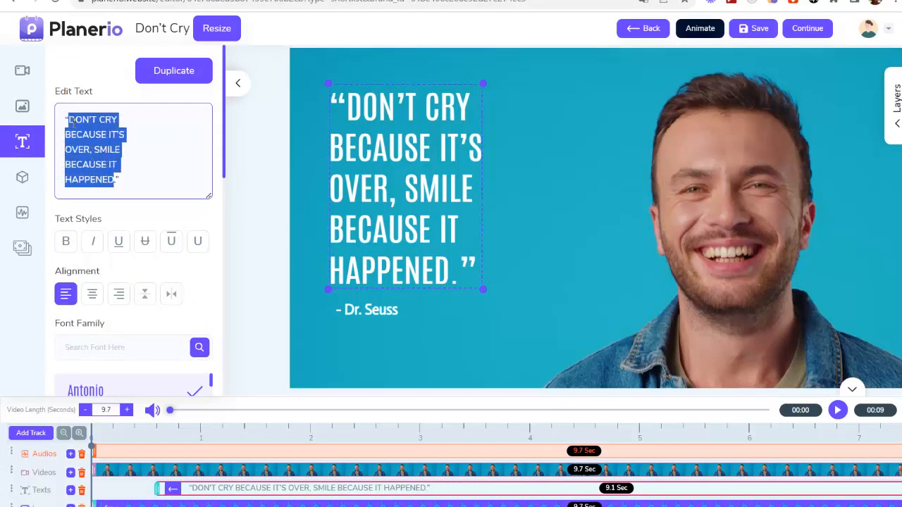
type("NE PLEURE")
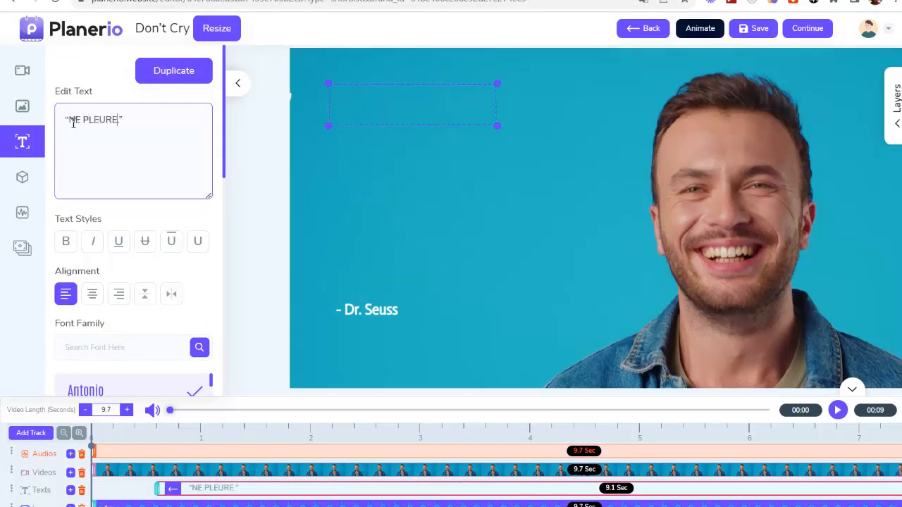
type(" PAS PARCE QUE C'EST TERMINÉ, SOURIS")
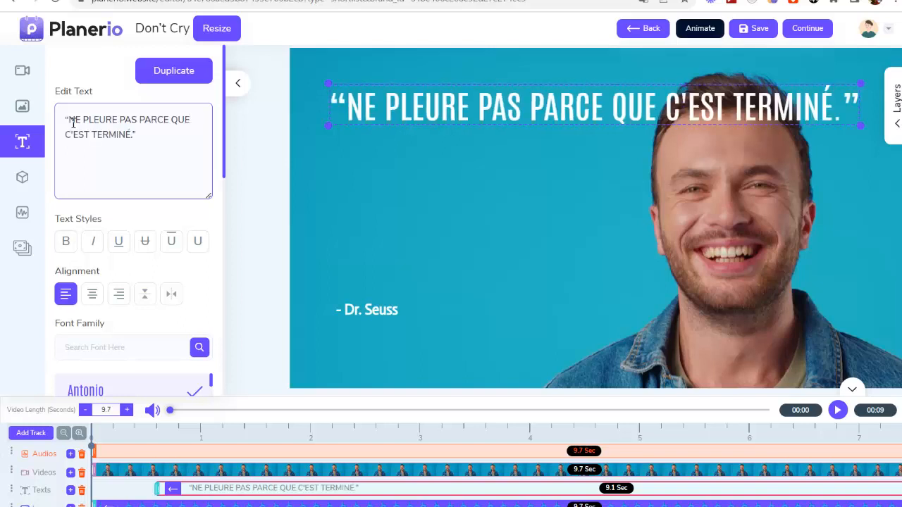
type(" PARCE QUE C'EST ARRIV")
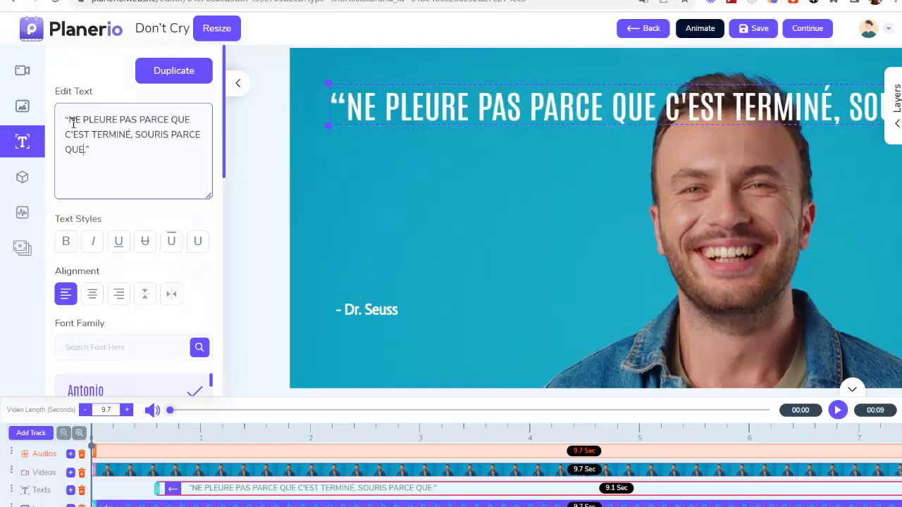
type("É")
Step: Break the French quote into four lines, after "PAS PARCE", "TERMINÉ," and "SOURIS PARCE QUE"
left_click(171, 120)
key("Return")
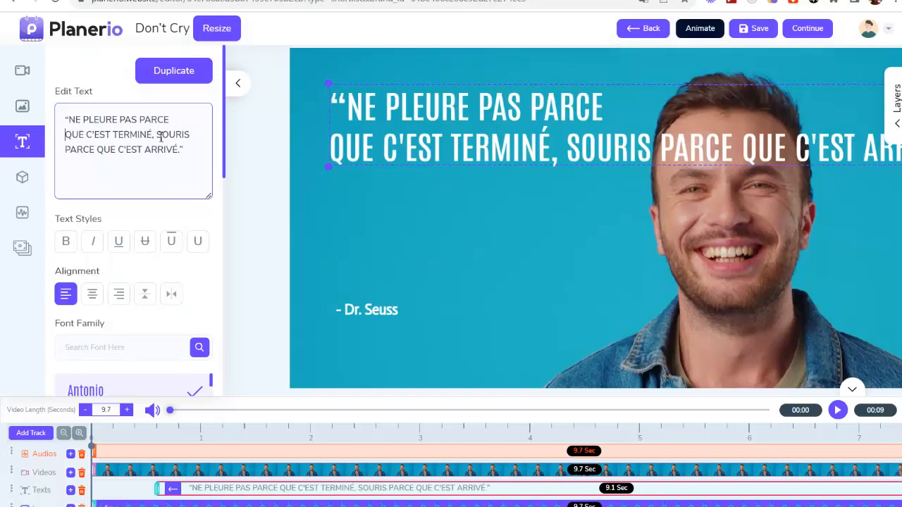
key("Return")
left_click(153, 149)
key("Return")
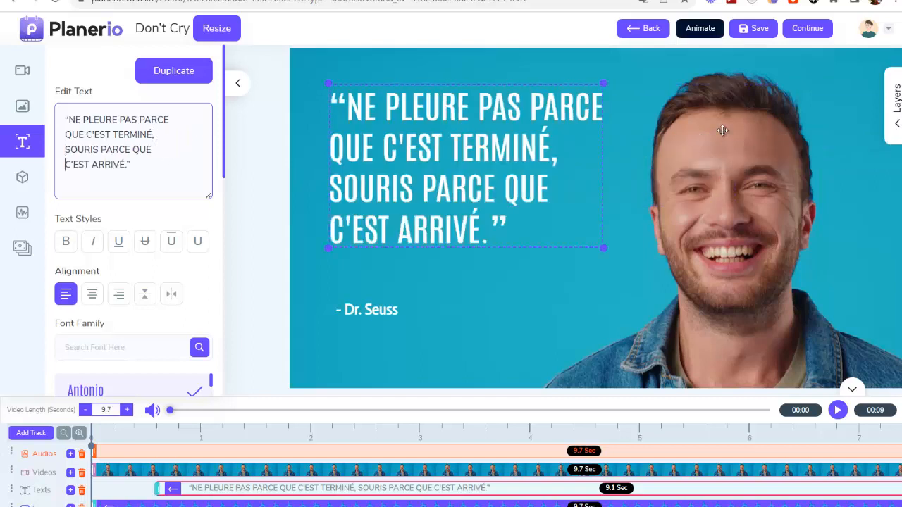
Step: Set the intro animation of the French quote text to Slide Left and close the animation options
left_click(700, 28)
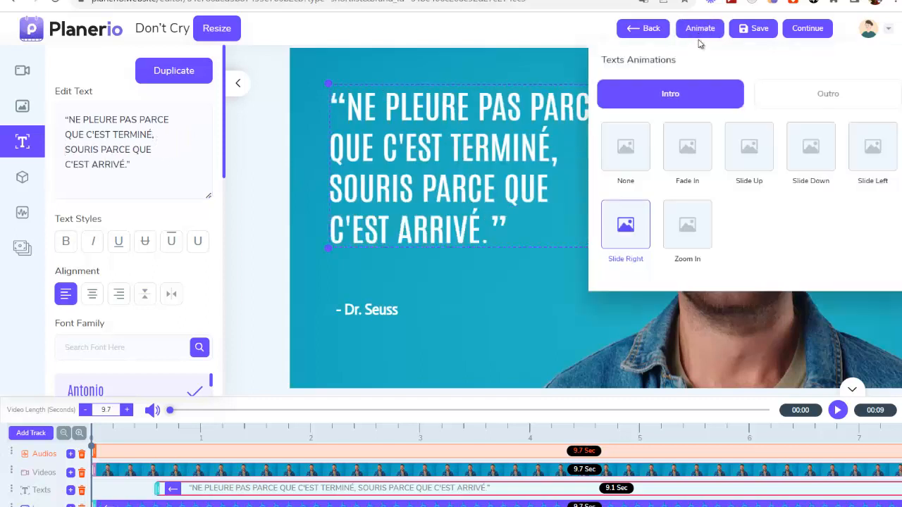
left_click(853, 169)
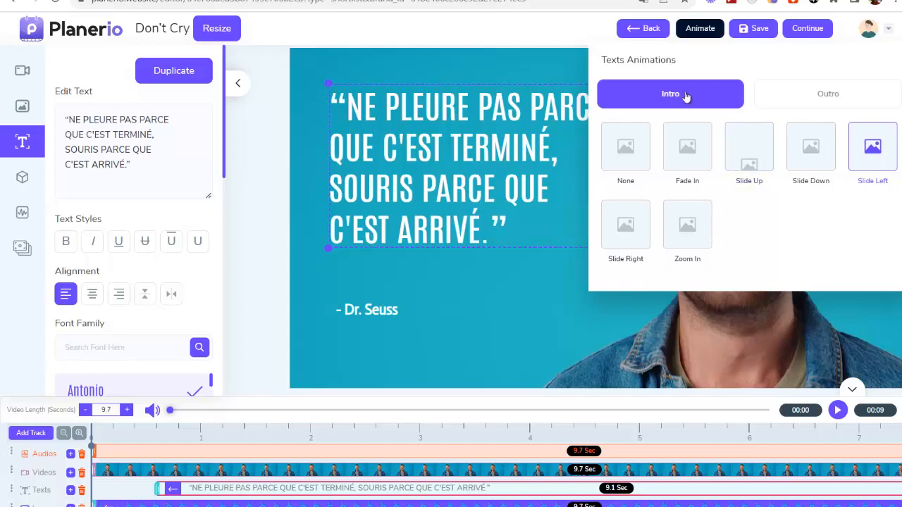
left_click(700, 28)
Step: Save the customized video, continue out of the editor and locate "Don't Cry" among the shortlisted videos
left_click(753, 29)
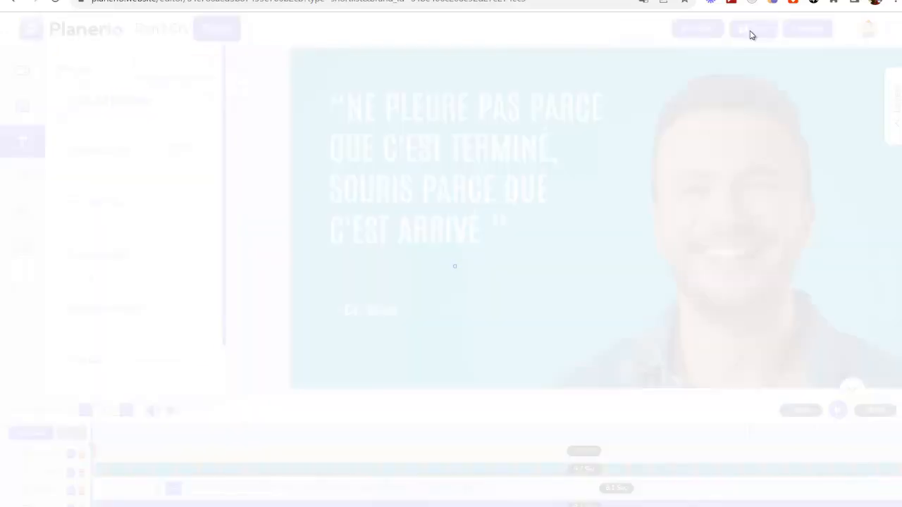
left_click(808, 28)
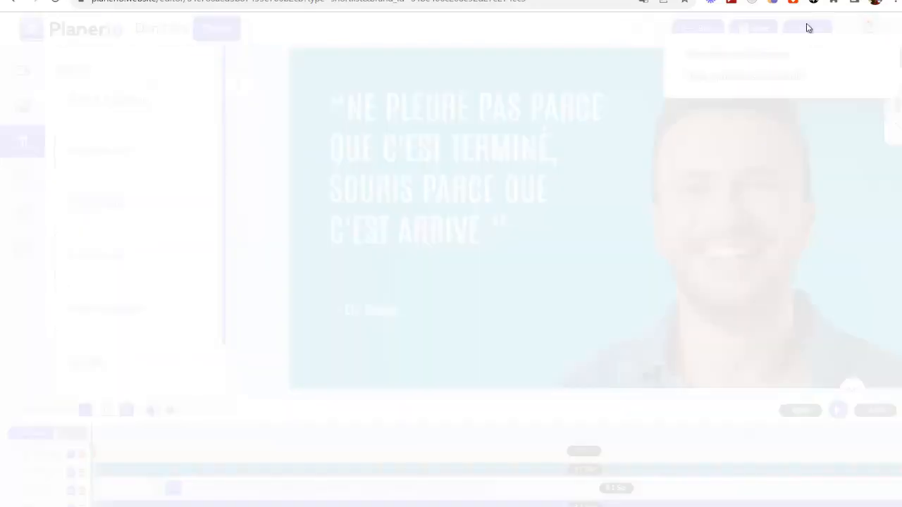
scroll(429, 248, "down", 3)
scroll(430, 248, "down", 1)
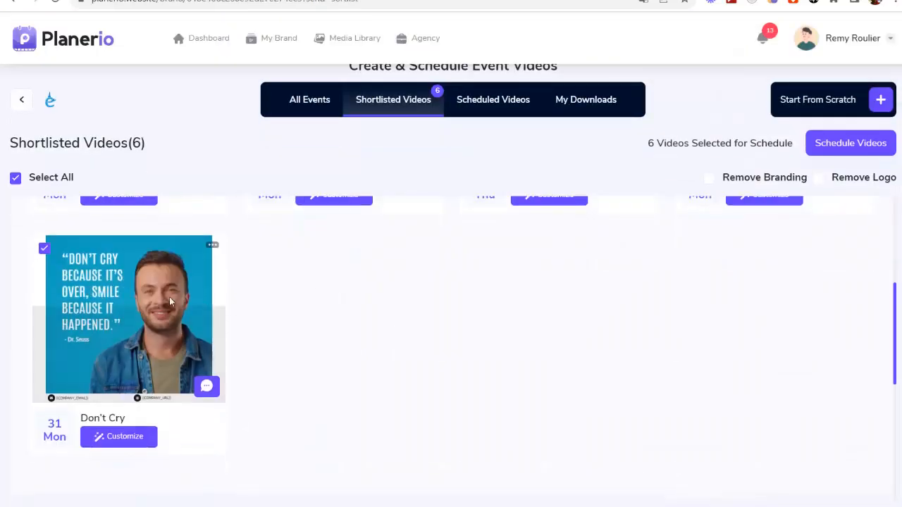
Step: Request a download of the "Don't Cry" video from its options to start rendering it
left_click(212, 246)
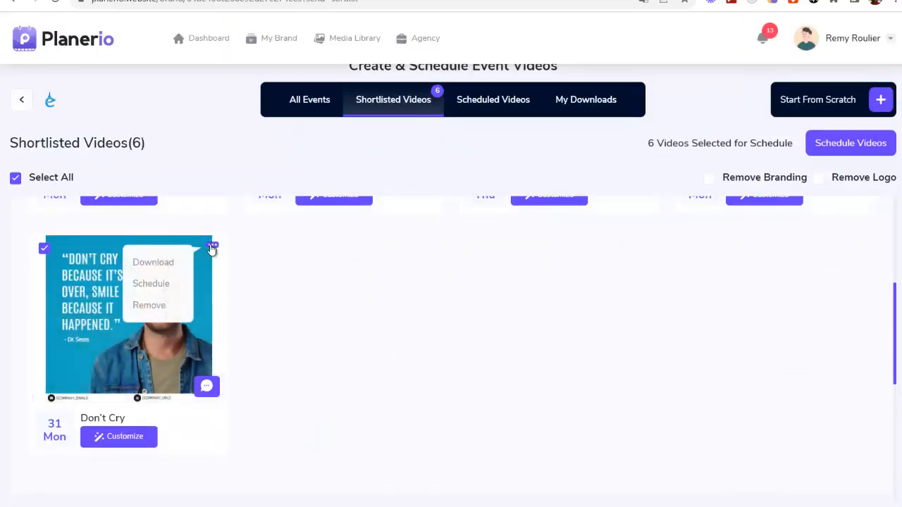
left_click(152, 262)
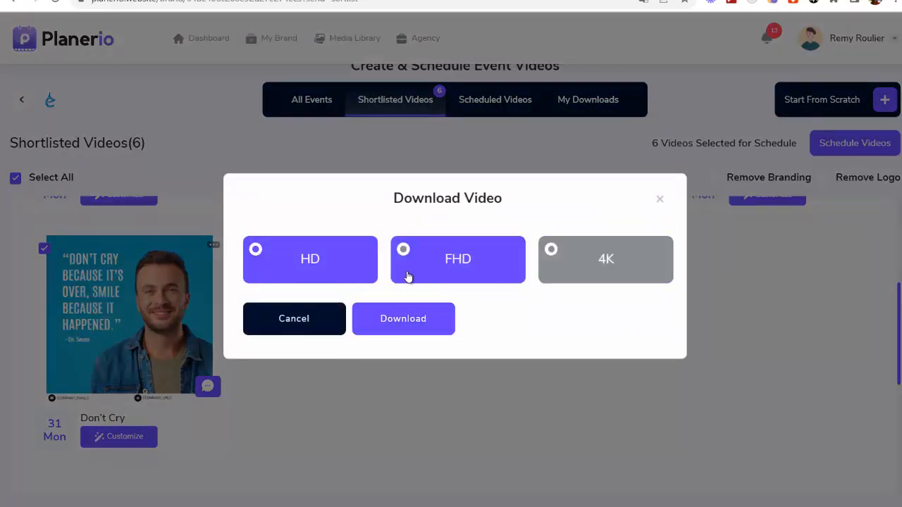
left_click(403, 318)
left_click(539, 310)
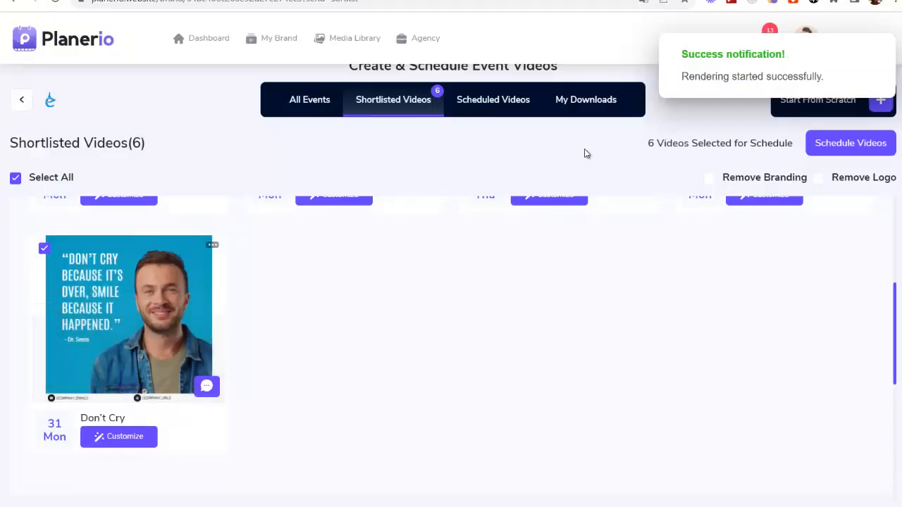
Step: Check the rendering status of the "Don't cry" video in the downloads list
left_click(592, 106)
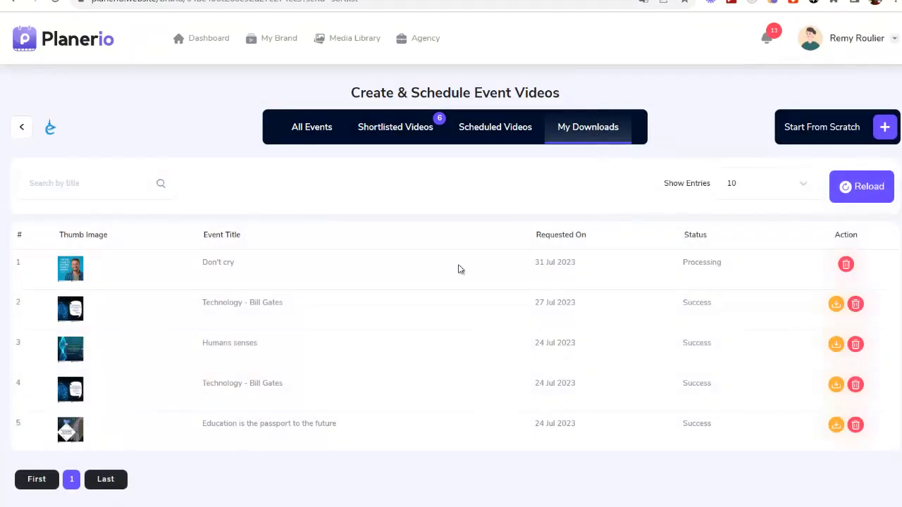
left_click_drag(683, 264, 756, 276)
left_click(682, 269)
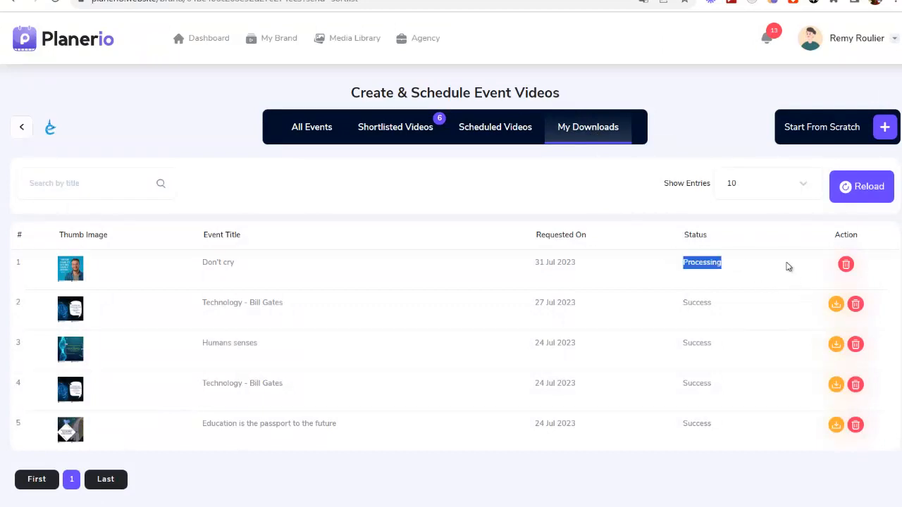
Step: Return to the shortlisted videos and open the scheduling dialog for the "Don't Cry" video
left_click(485, 131)
left_click(408, 130)
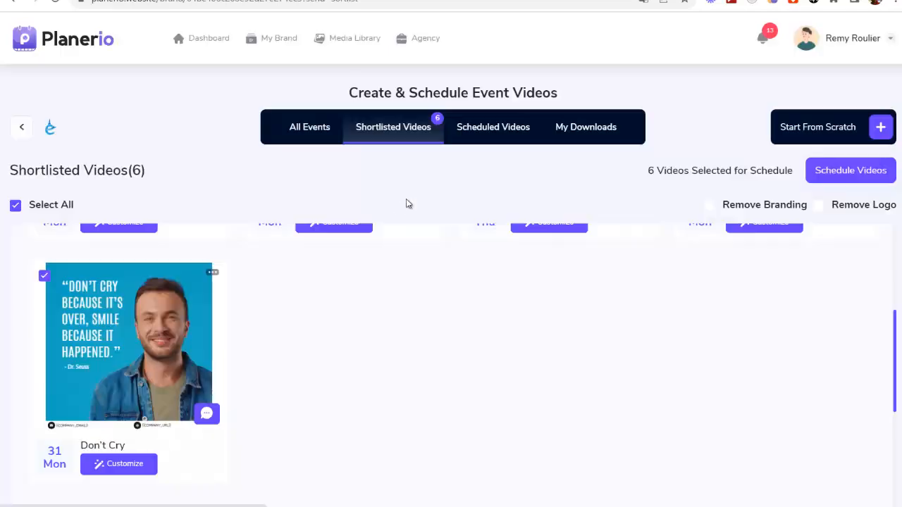
left_click(212, 273)
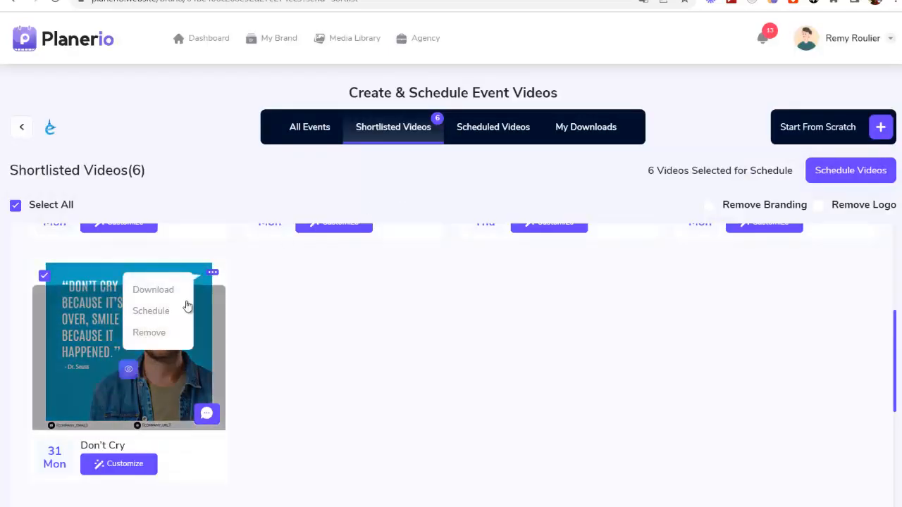
left_click(149, 314)
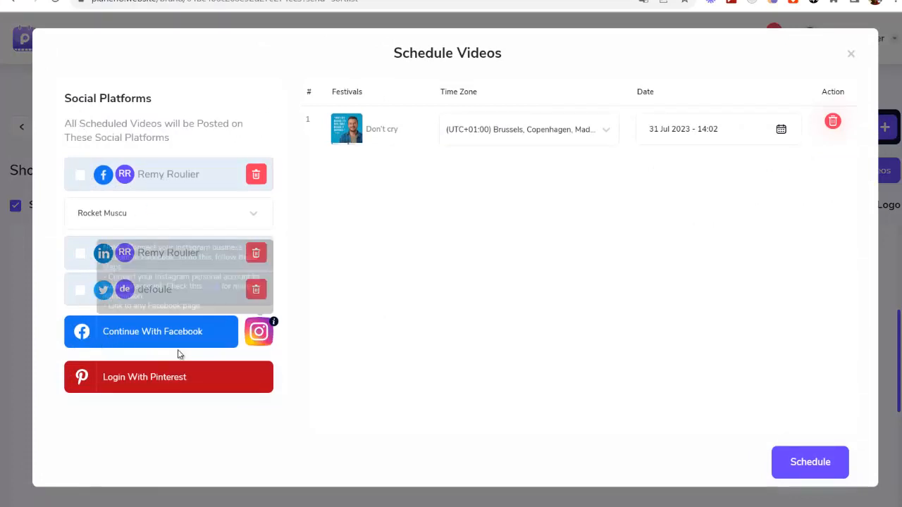
Step: Select only the Facebook account for posting, leave LinkedIn and Twitter unselected, and choose the Nitrowebmarketing page
left_click(80, 175)
left_click(80, 253)
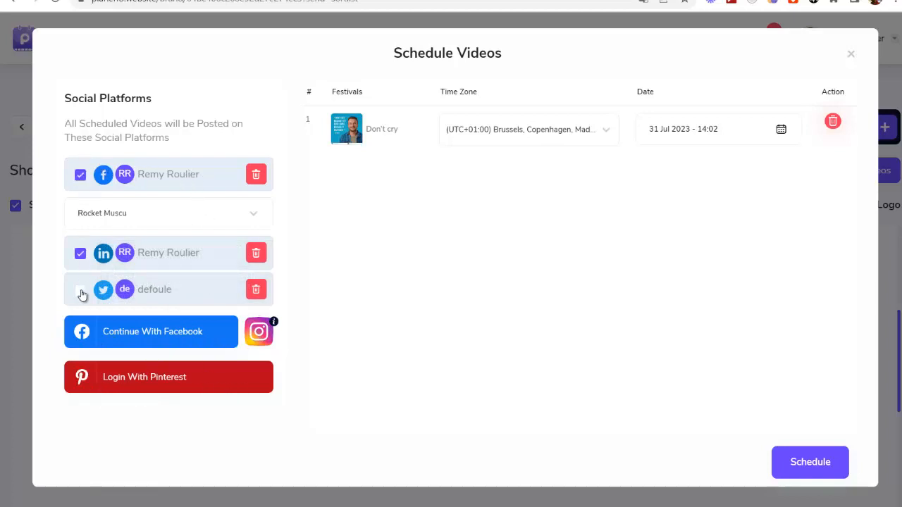
left_click(80, 290)
left_click(81, 290)
left_click(80, 254)
left_click(255, 215)
left_click(112, 317)
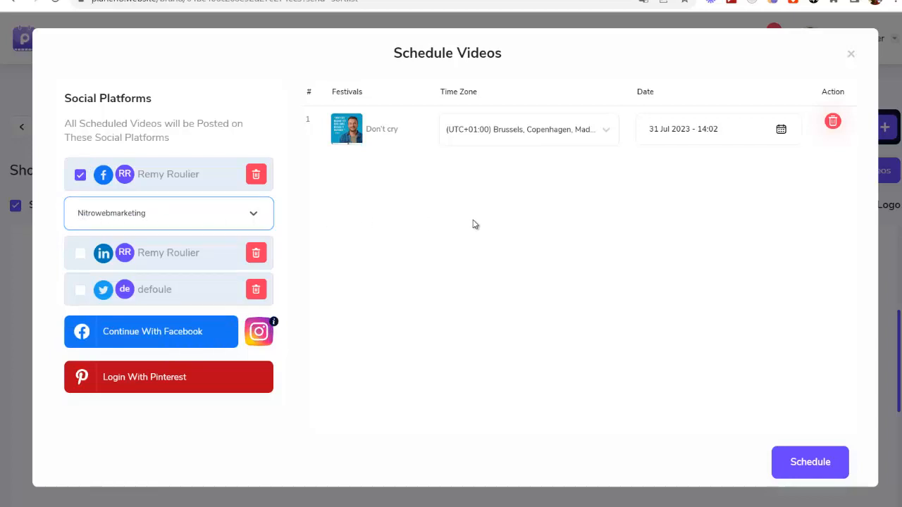
Step: Look at the time zone choices for the scheduled "Don't cry" video and close them without changing the selection
left_click(580, 130)
left_click(520, 132)
left_click(519, 132)
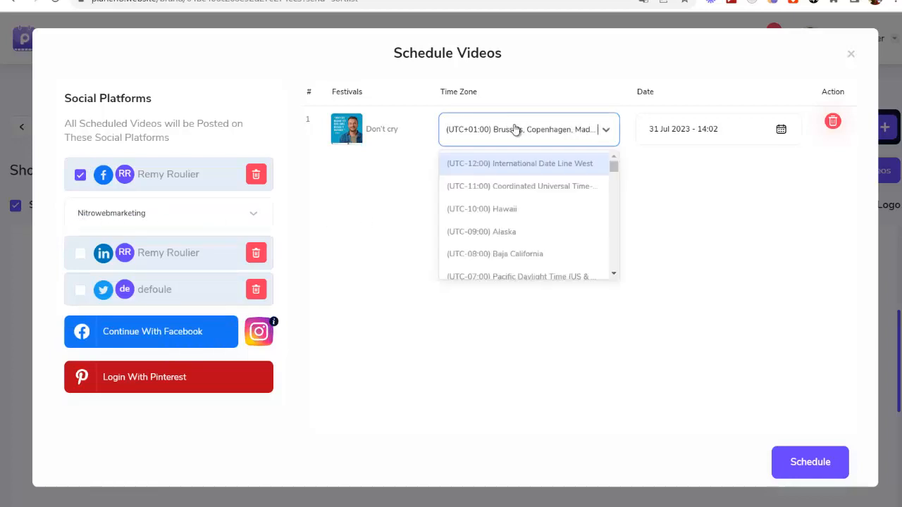
left_click(640, 162)
Step: Set the posting time of the "Don't cry" video to 12:07 on 31 Jul 2023
left_click(679, 137)
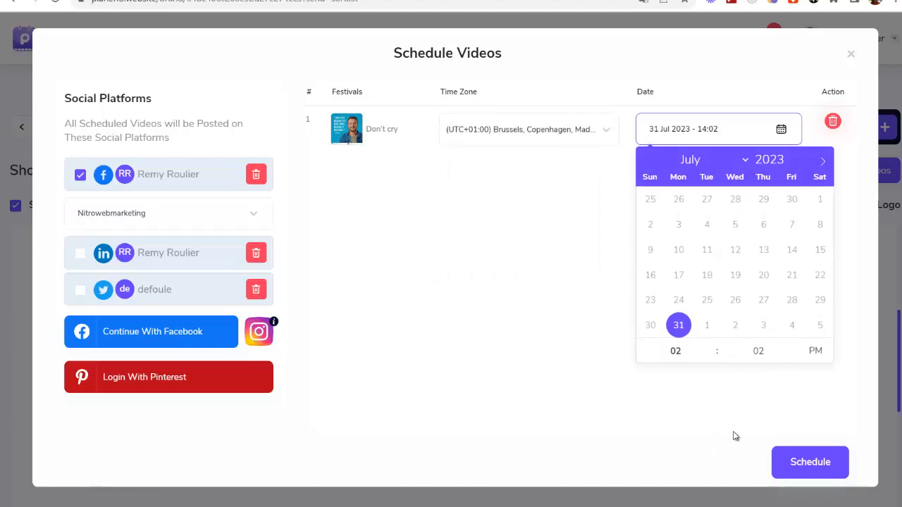
left_click(685, 352)
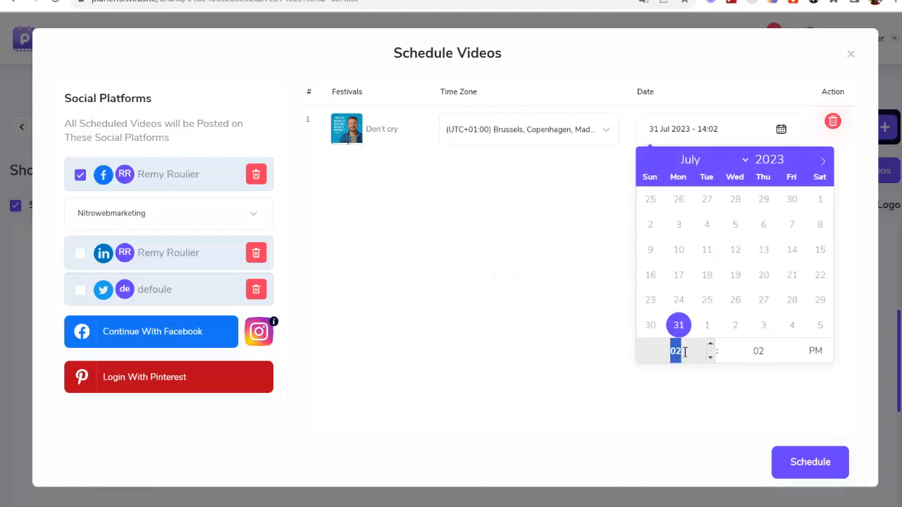
type("12")
left_click(760, 351)
type("07")
left_click(712, 399)
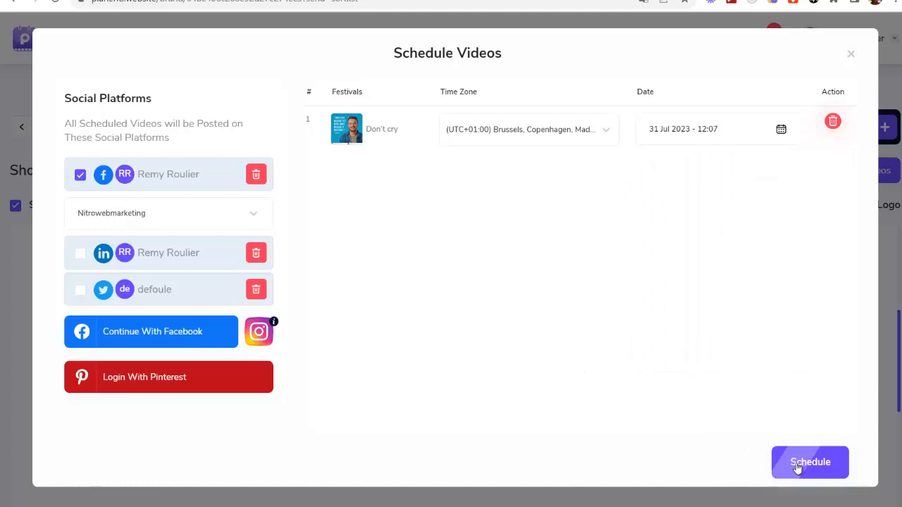
Step: Schedule the "Don't cry" video for posting with the chosen Facebook page and date
left_click(797, 468)
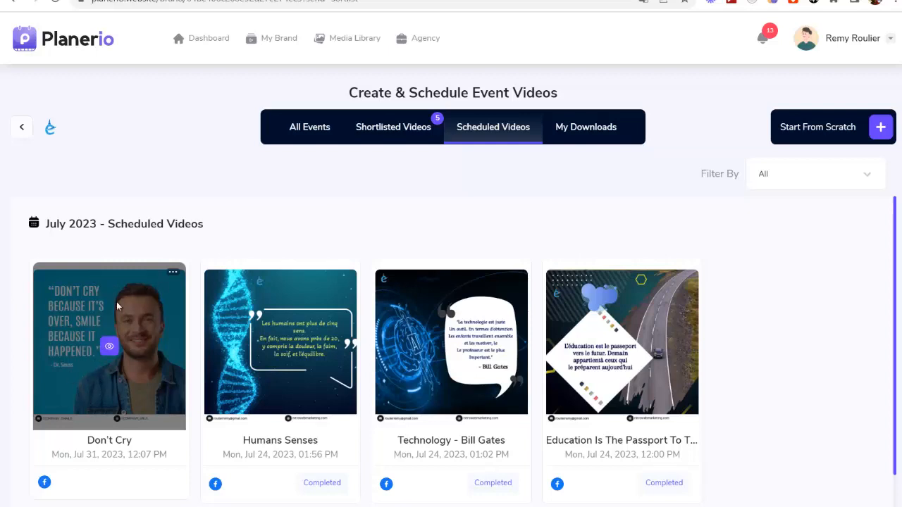
Step: Switch to the Nitrowebmarketing page on Facebook, reload it and check its publications for the French quote video, pausing the playback
left_click(345, 1)
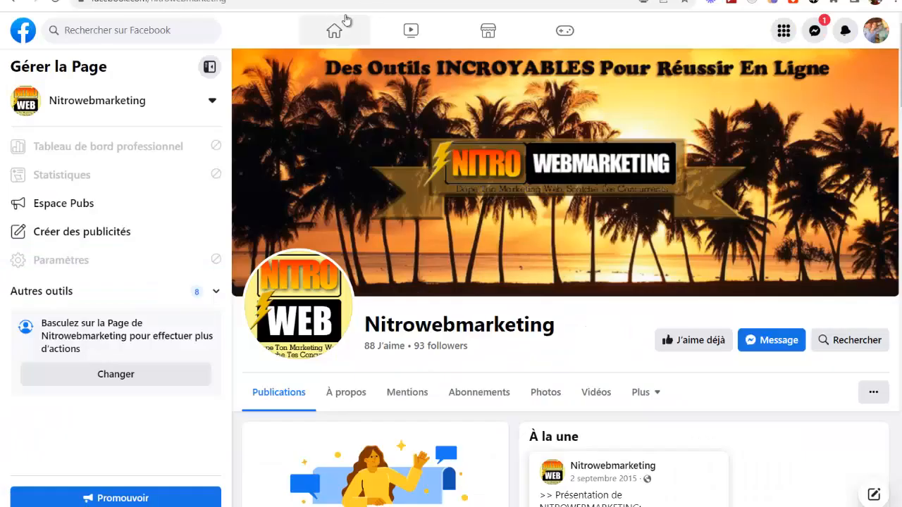
left_click(327, 2)
key("Return")
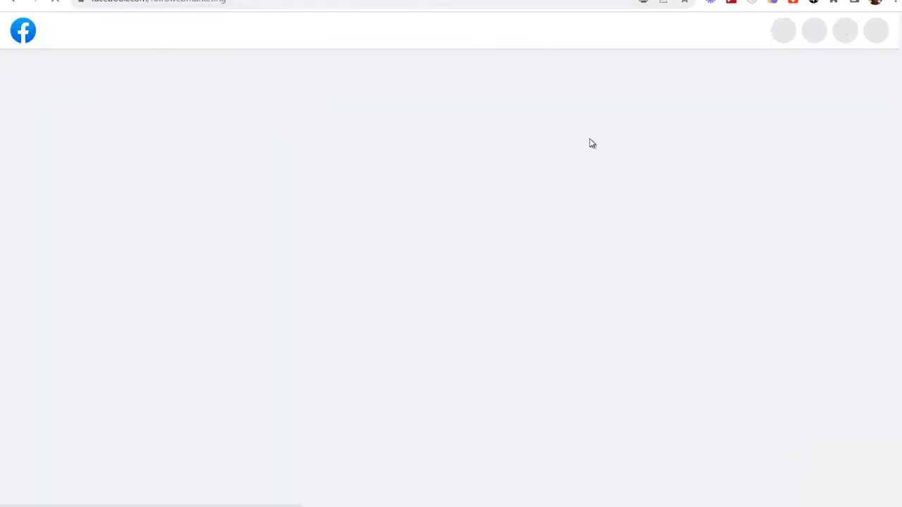
scroll(726, 198, "down", 6)
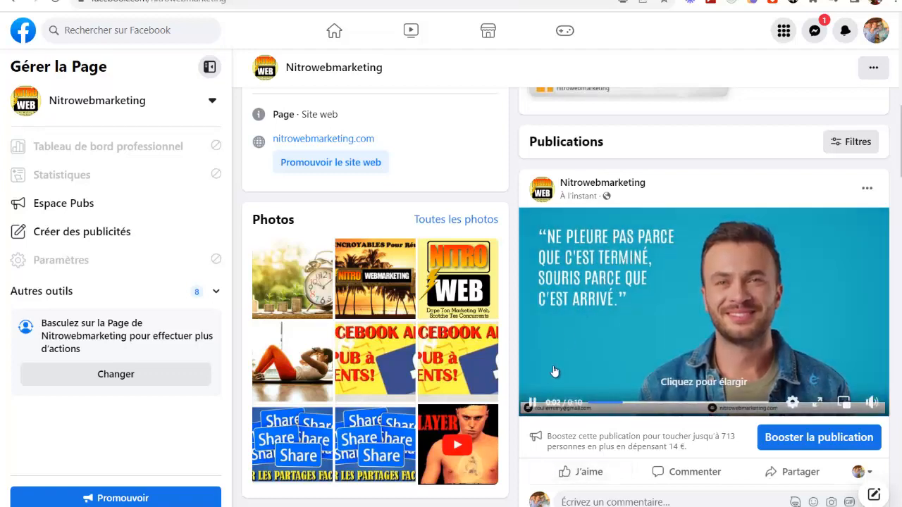
left_click(533, 403)
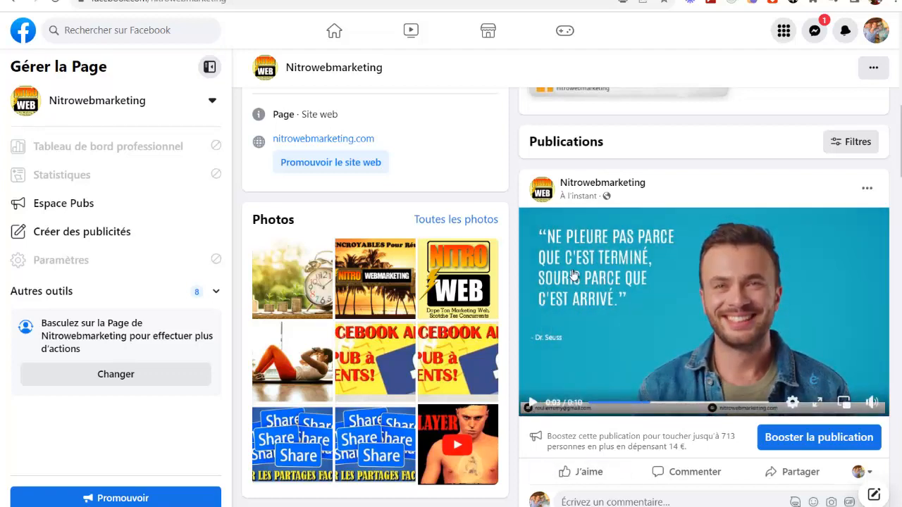
scroll(596, 296, "up", 1)
scroll(489, 212, "up", 1)
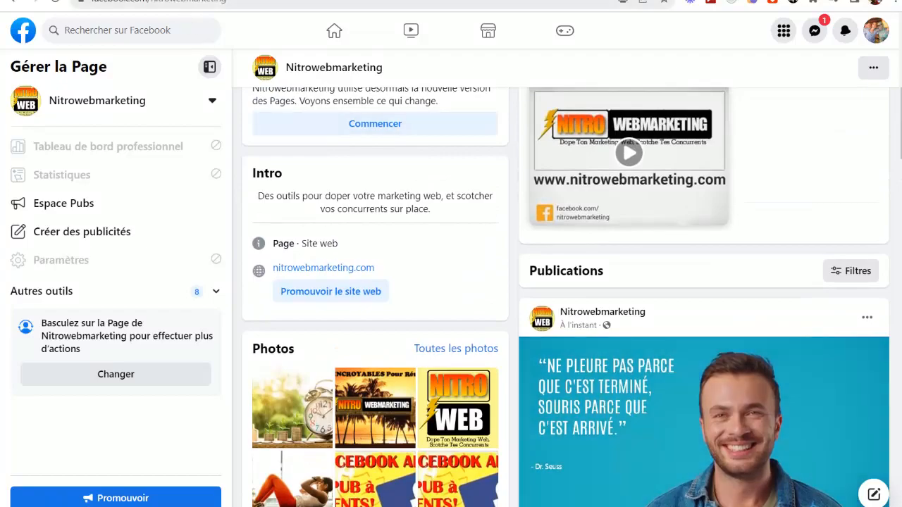